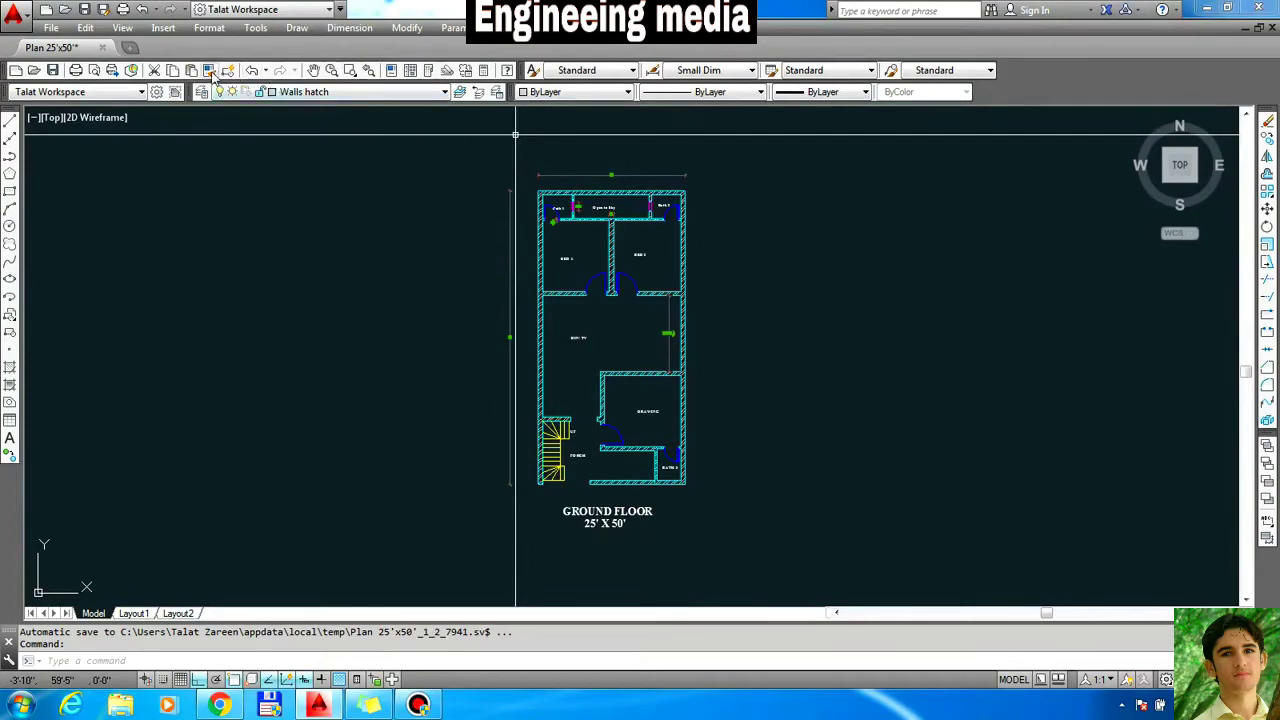
- Display the Dimension toolbar and dock it vertically alongside the drawing area
right_click(212, 78)
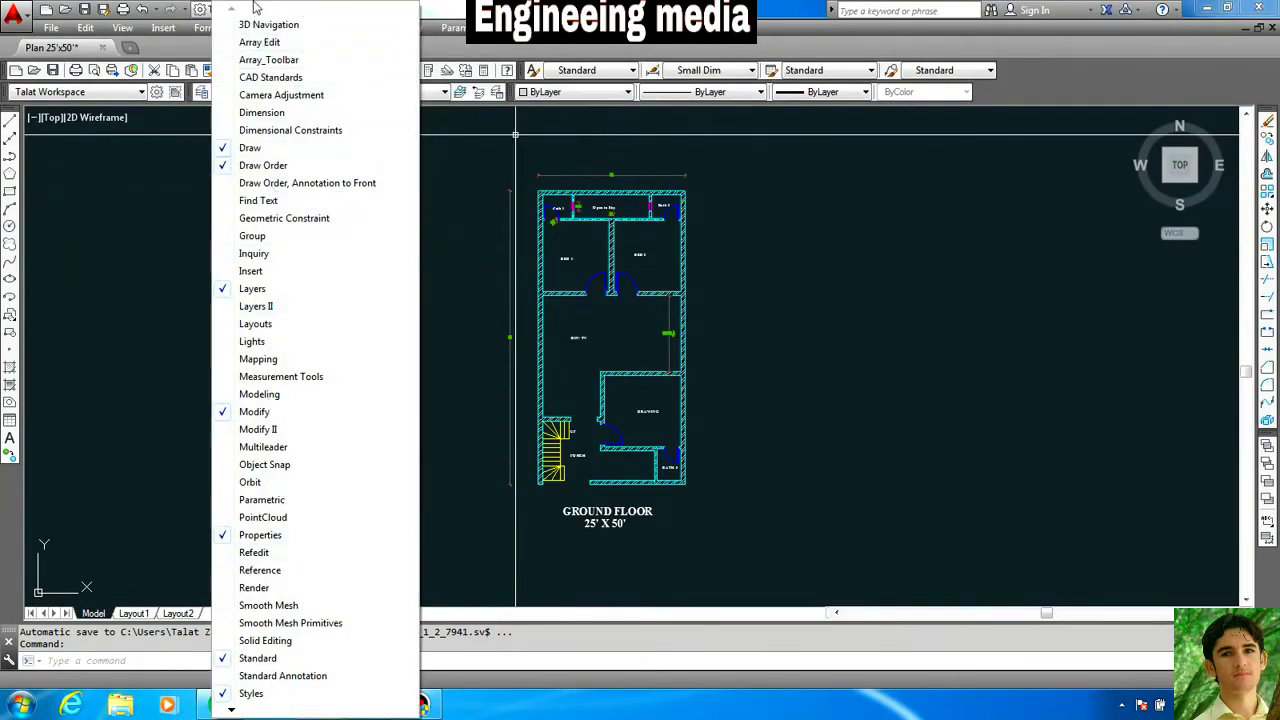
click(275, 114)
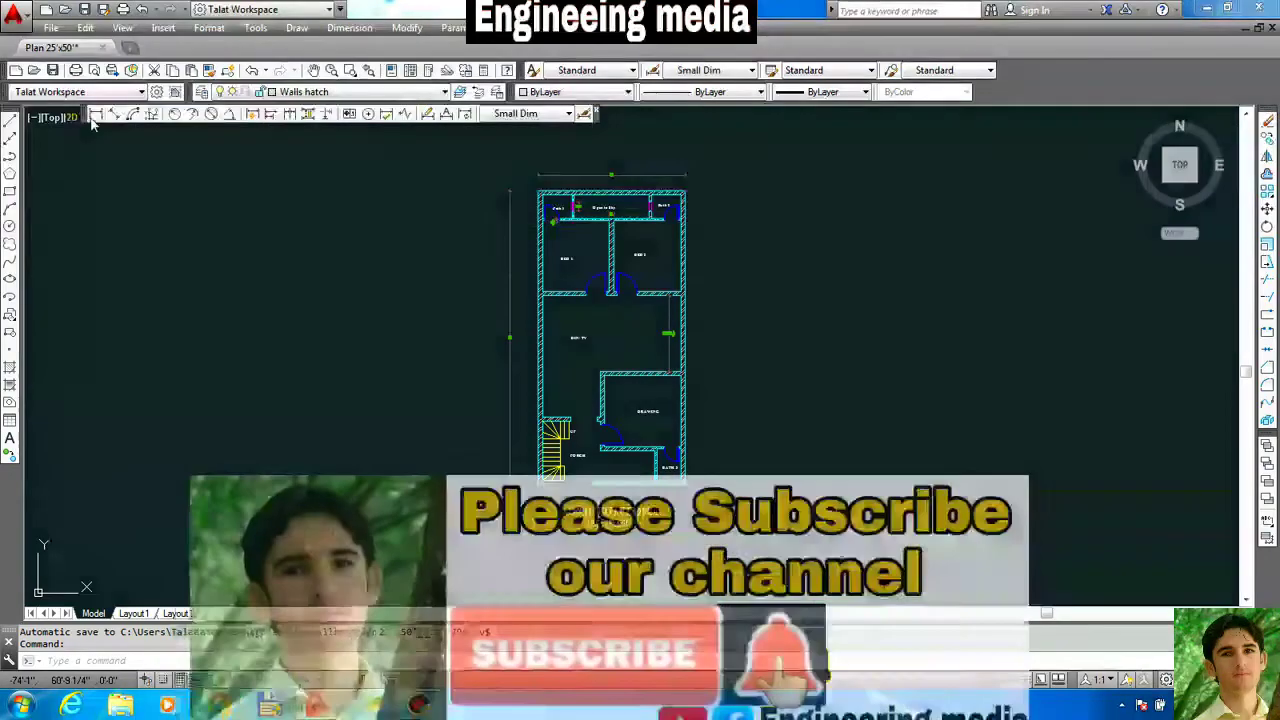
mouse_move(88, 118)
mouse_down()
mouse_move(86, 255)
mouse_move(31, 281)
mouse_up()
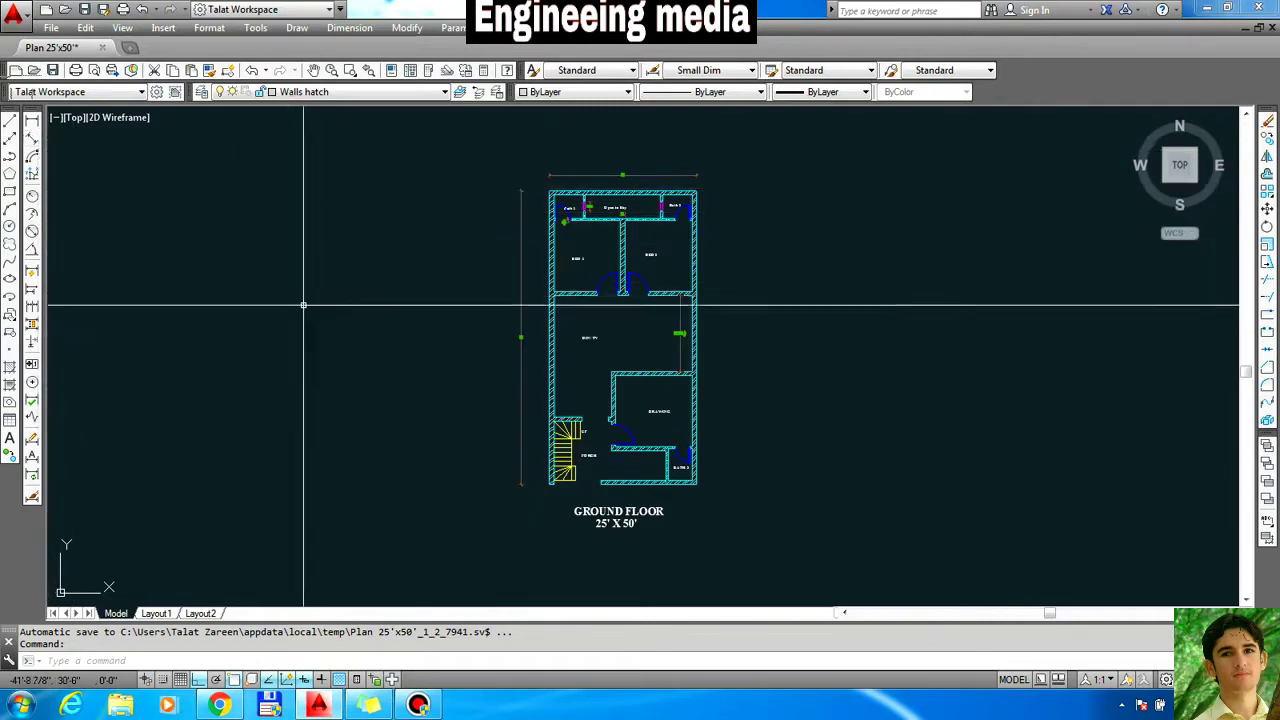
- With Ortho off, draw a slanted line about 28'-10" long in the empty area west of the floor plan
scroll(315, 303, up, 2)
scroll(710, 341, down, 2)
scroll(355, 394, up, 2)
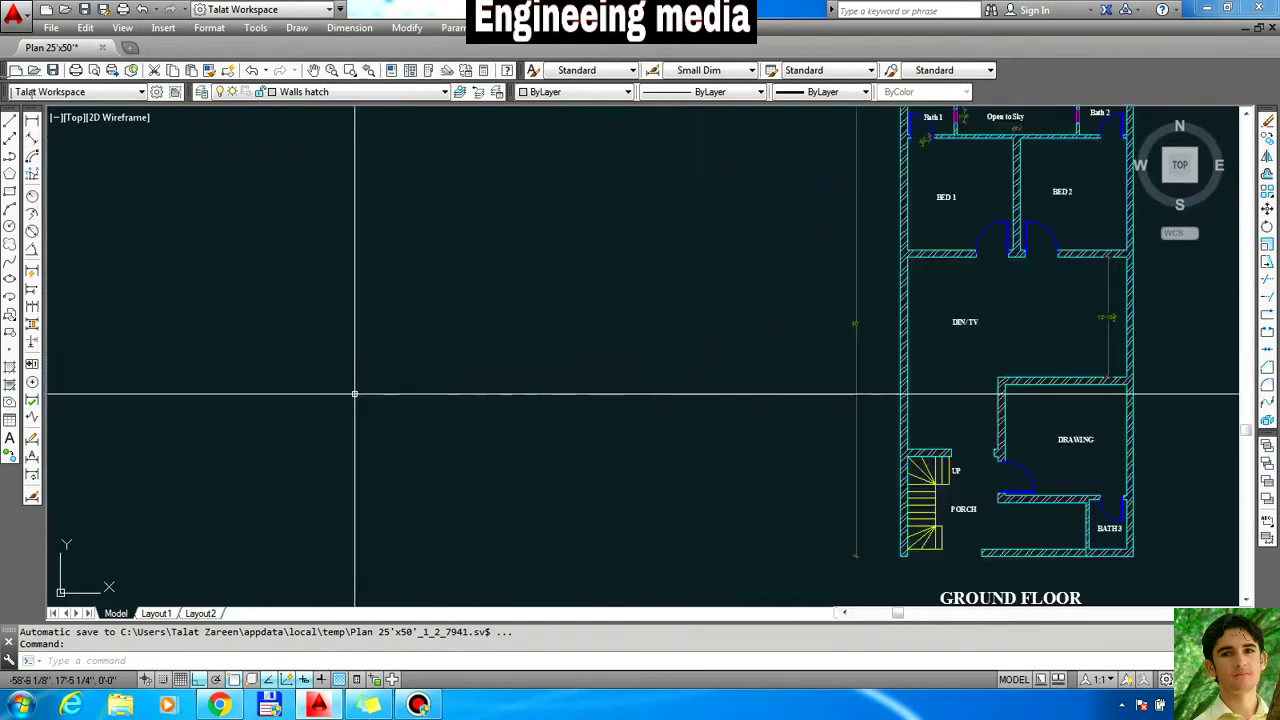
text(l)
key(Return)
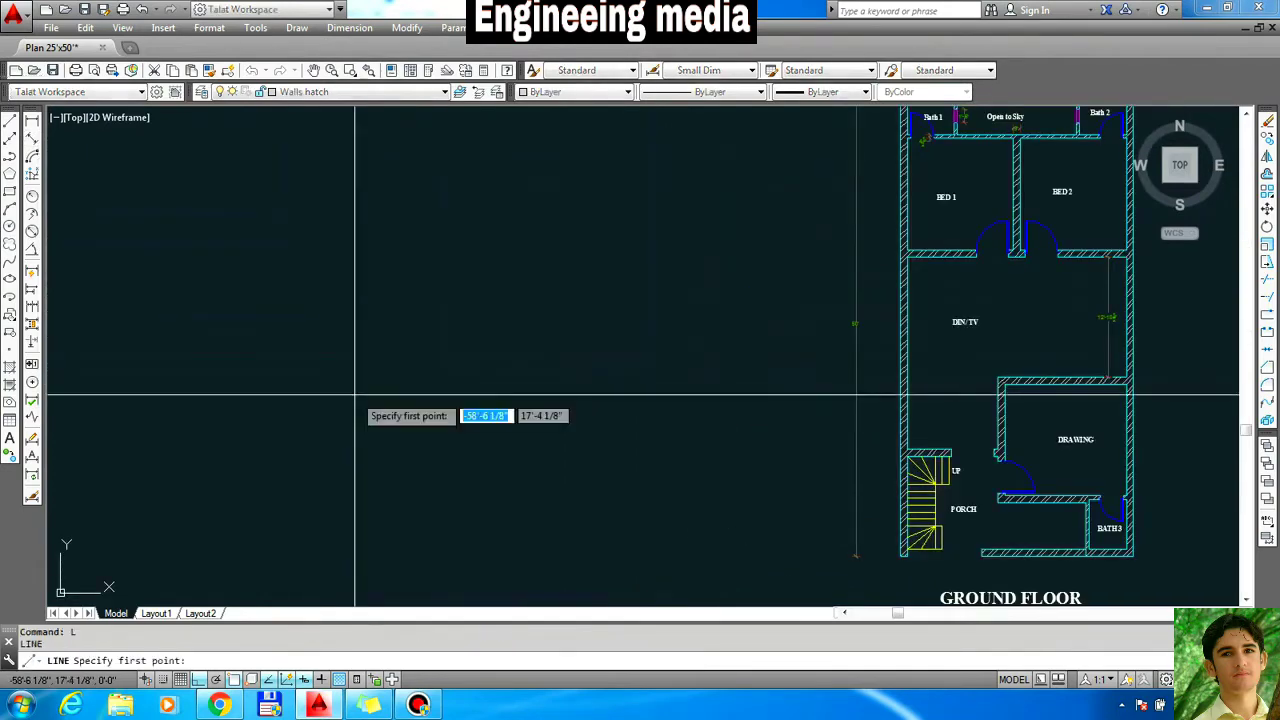
click(320, 414)
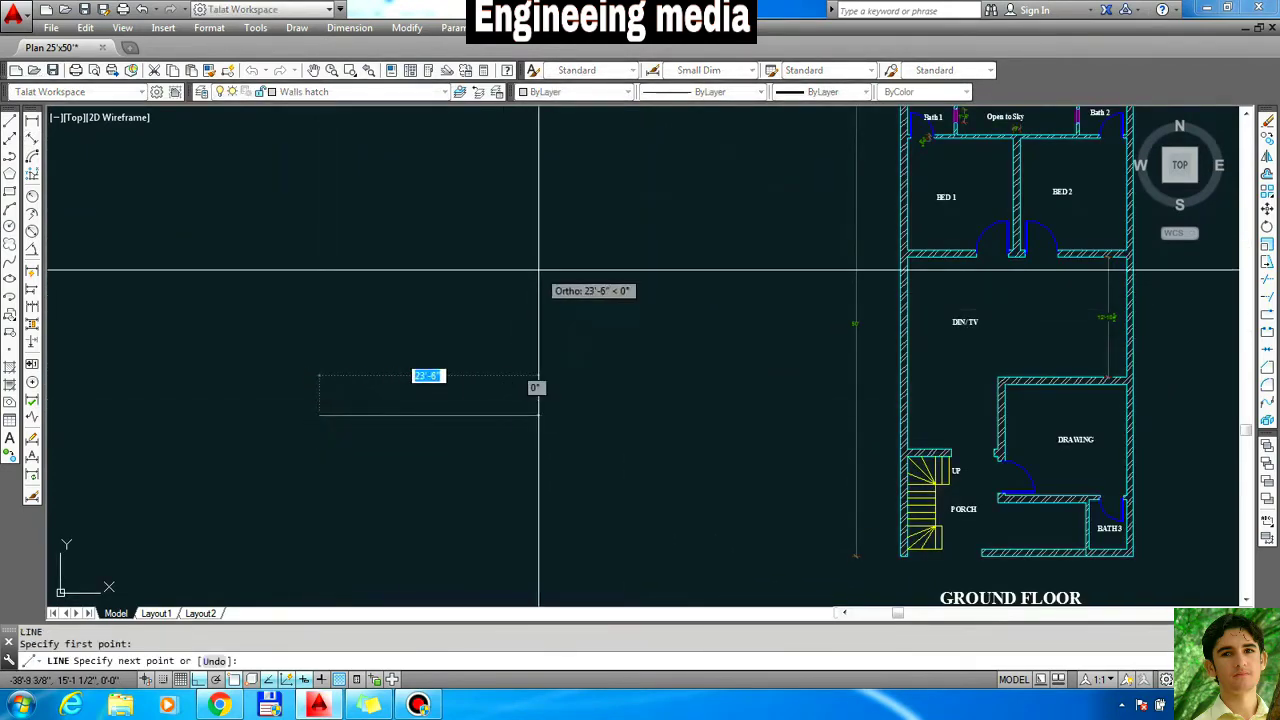
click(538, 270)
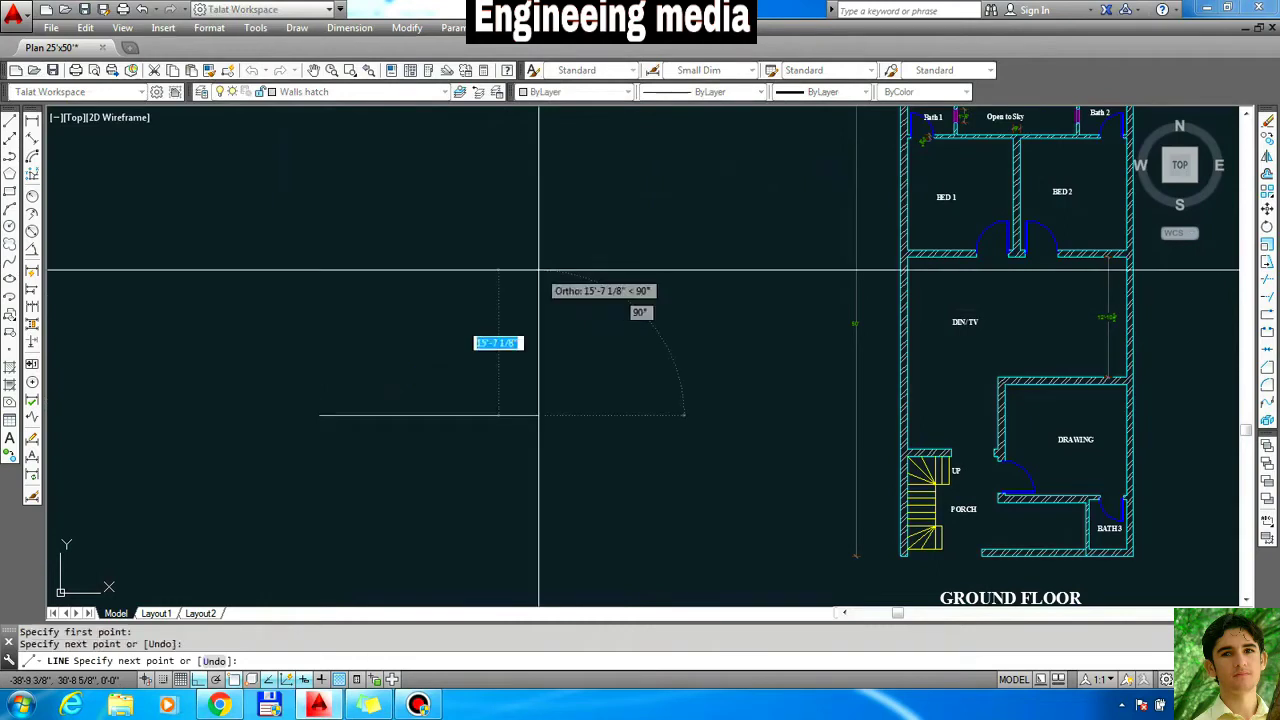
key(ctrl+z)
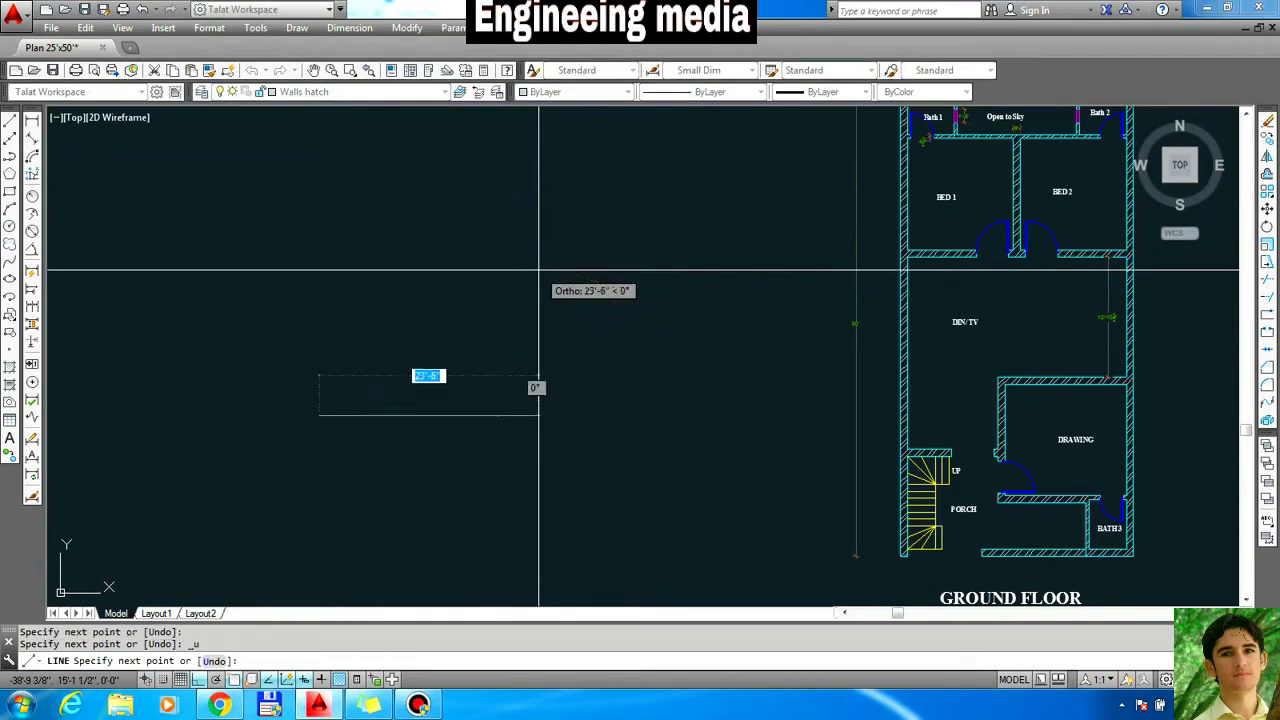
key(F8)
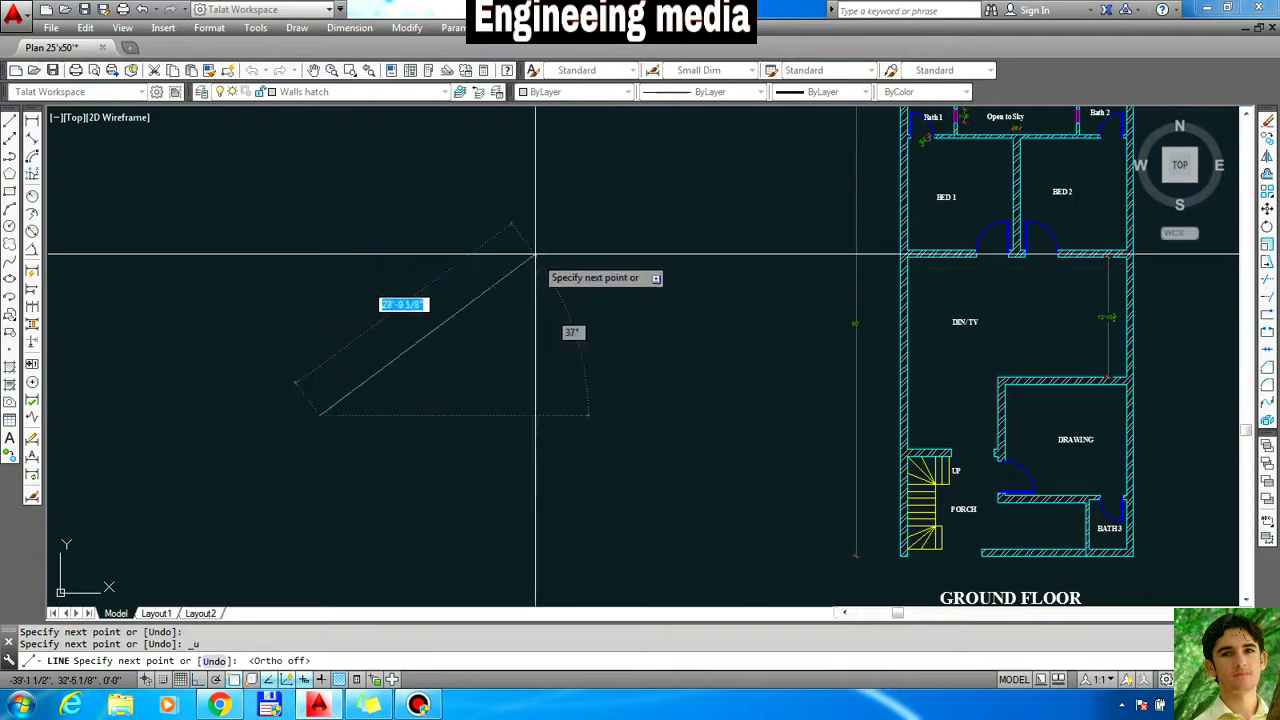
click(451, 182)
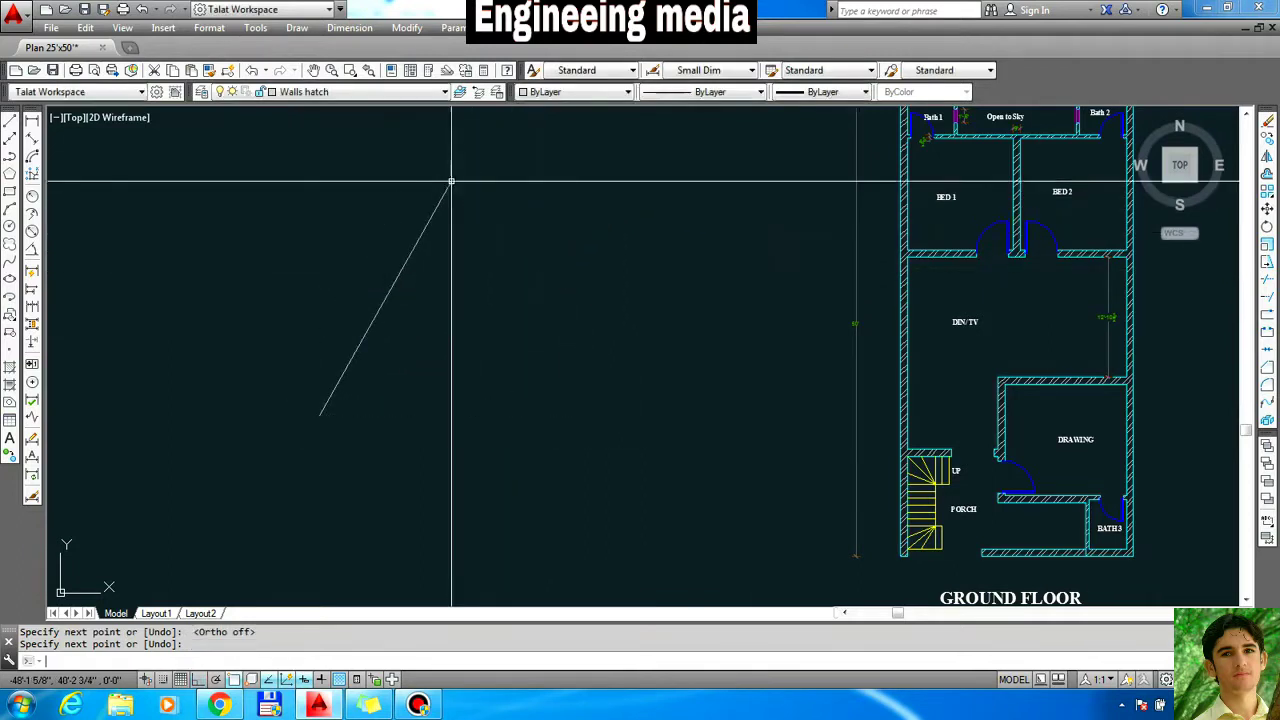
key(Return)
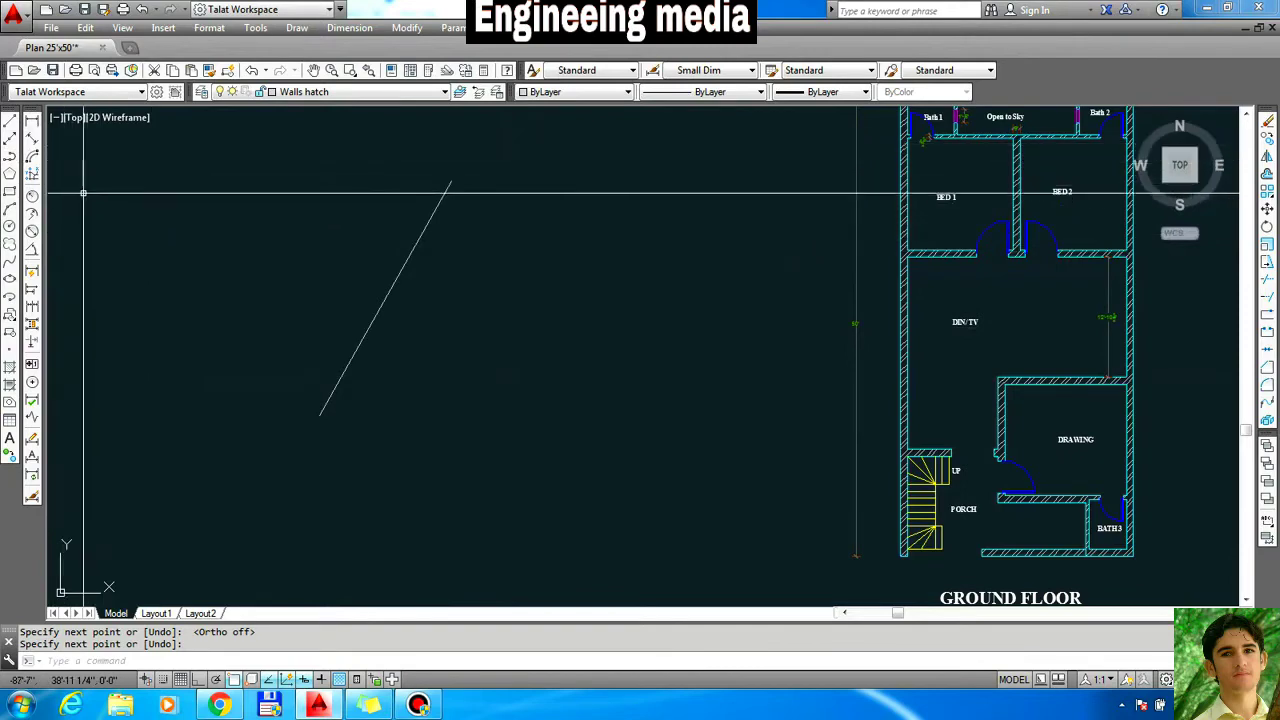
- Try a linear dimension on the slanted line, selecting the line as the object to dimension
click(33, 120)
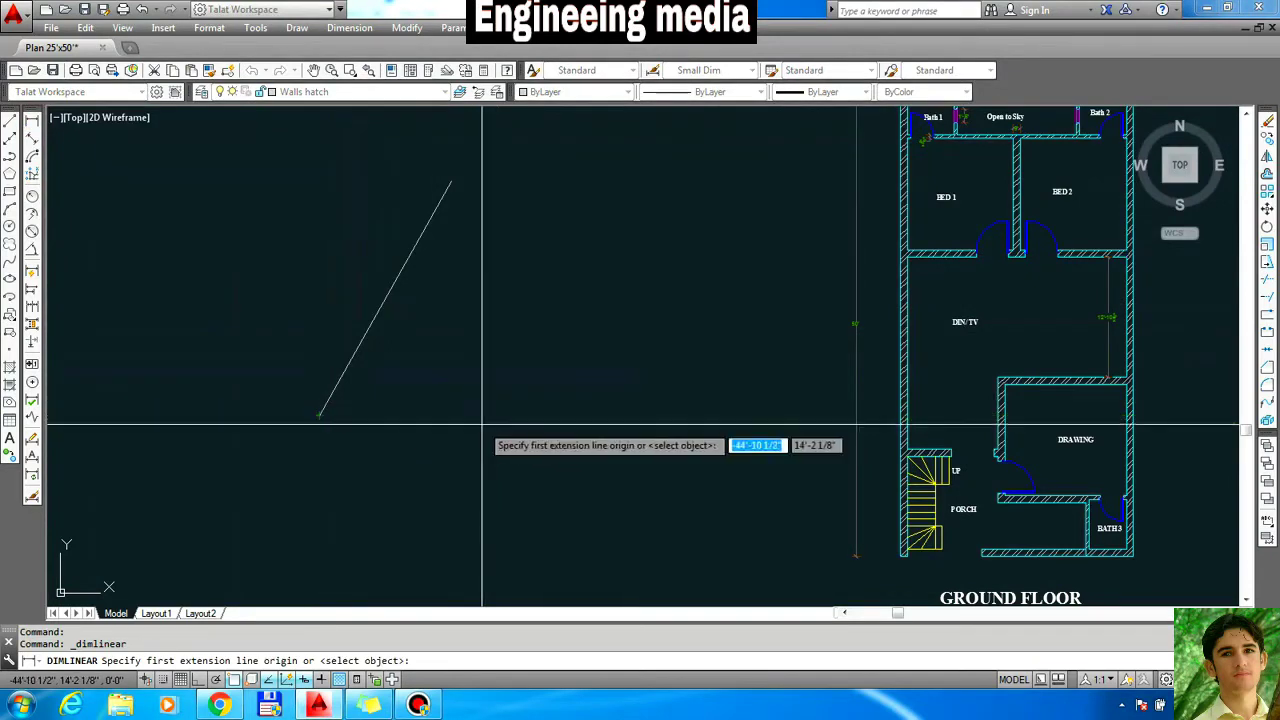
key(Return)
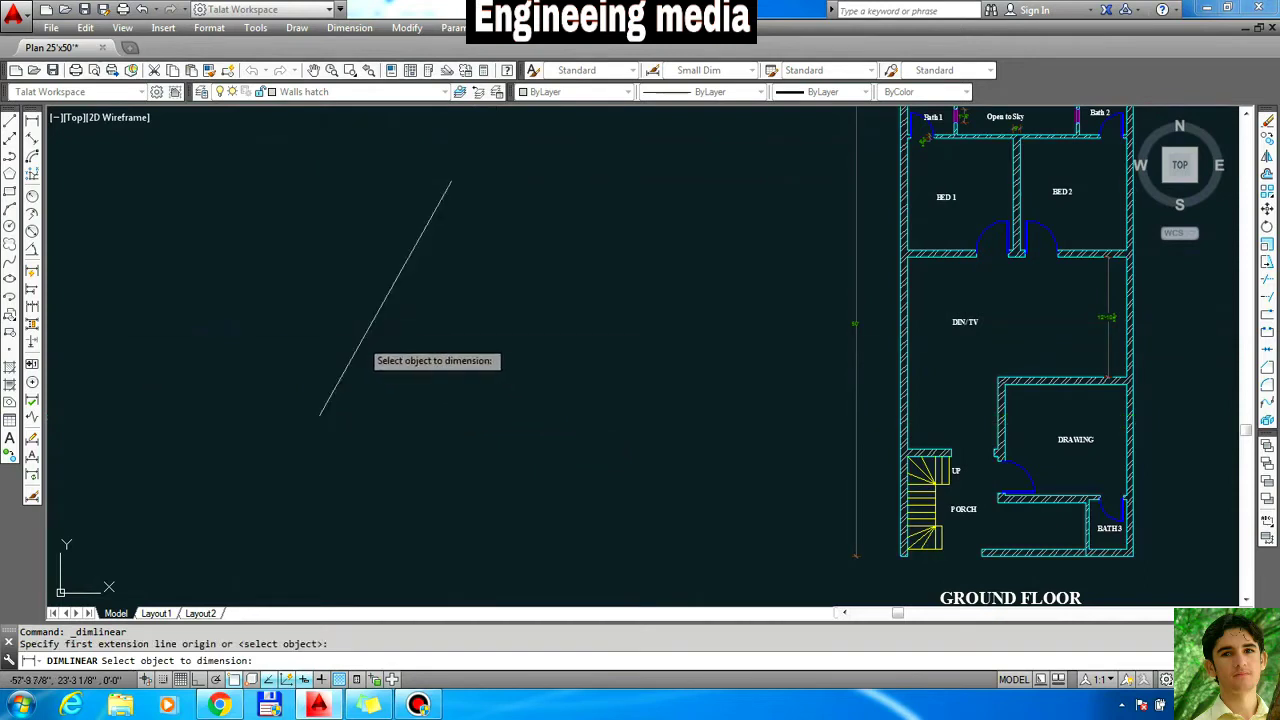
click(360, 343)
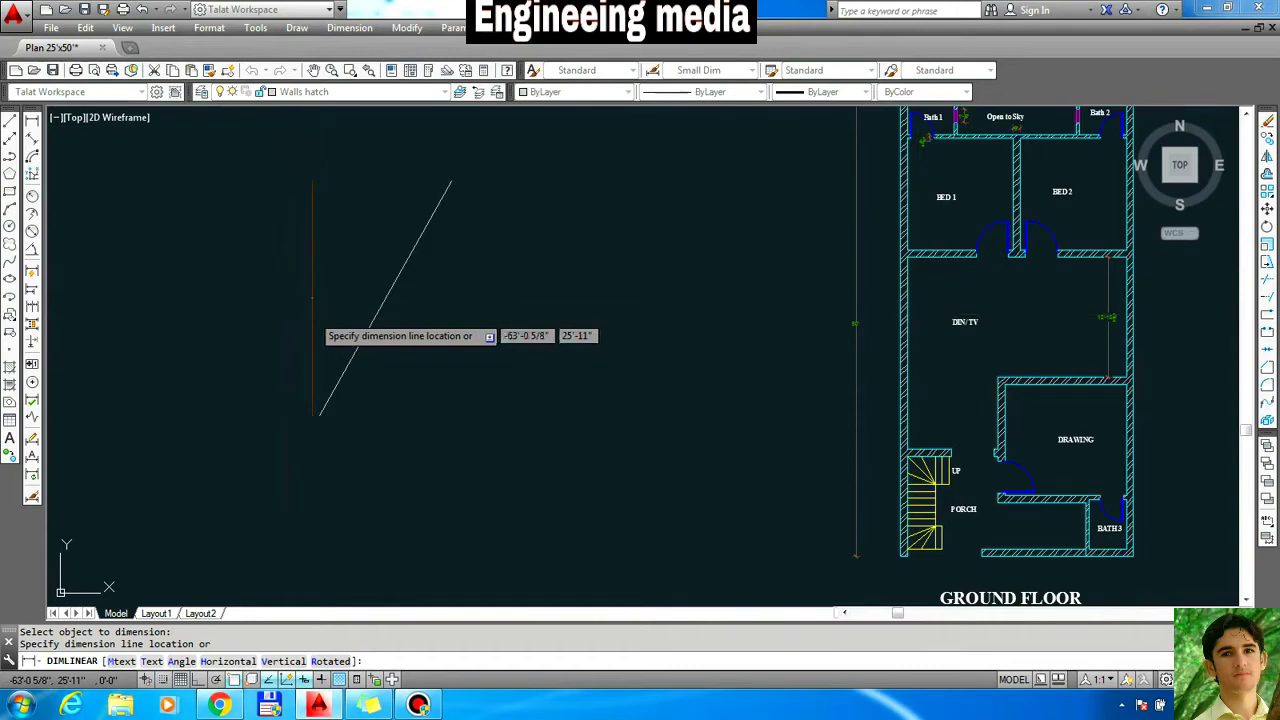
key(Escape)
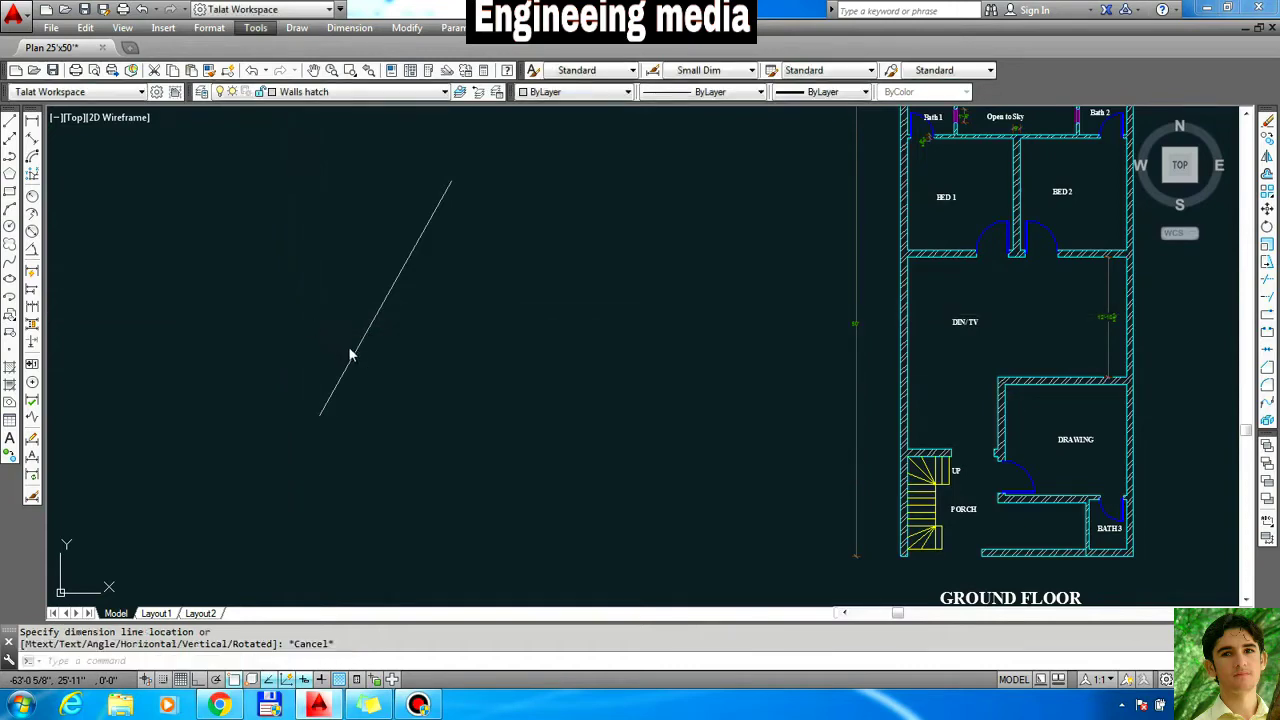
- Add an aligned dimension to the slanted line by selecting the line, placing it just beside it
click(33, 142)
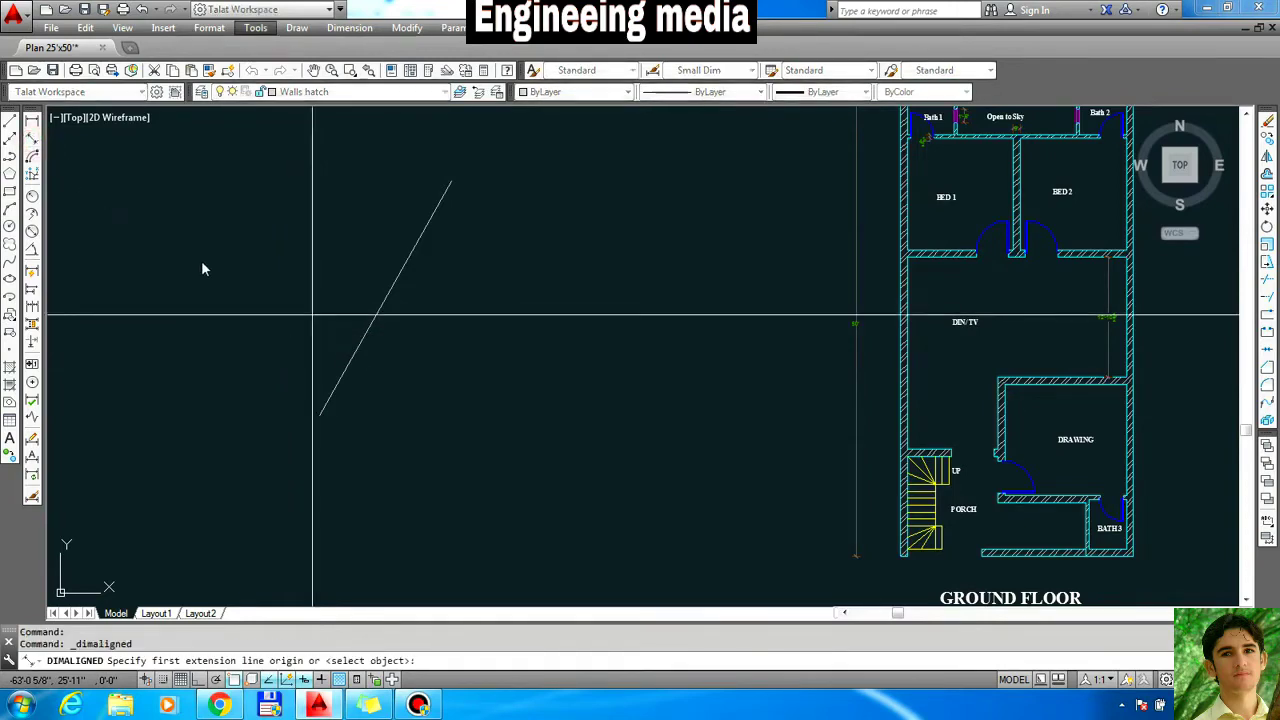
click(356, 346)
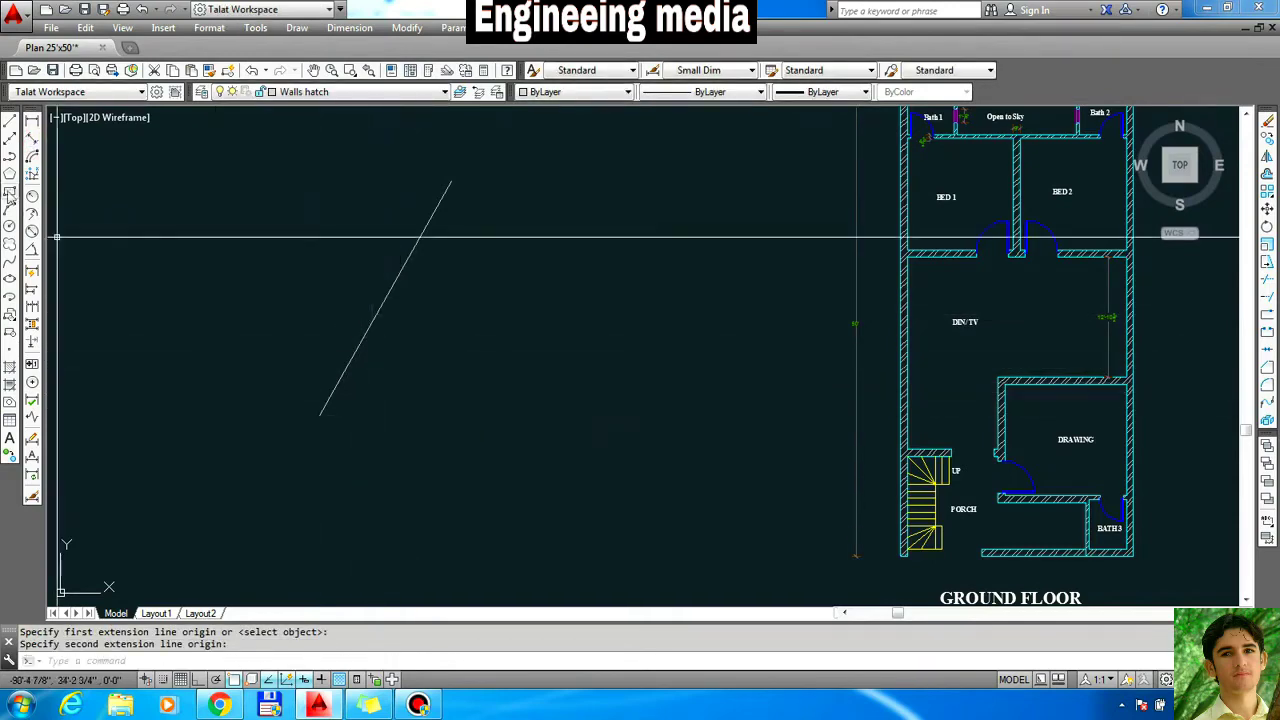
click(33, 143)
key(Return)
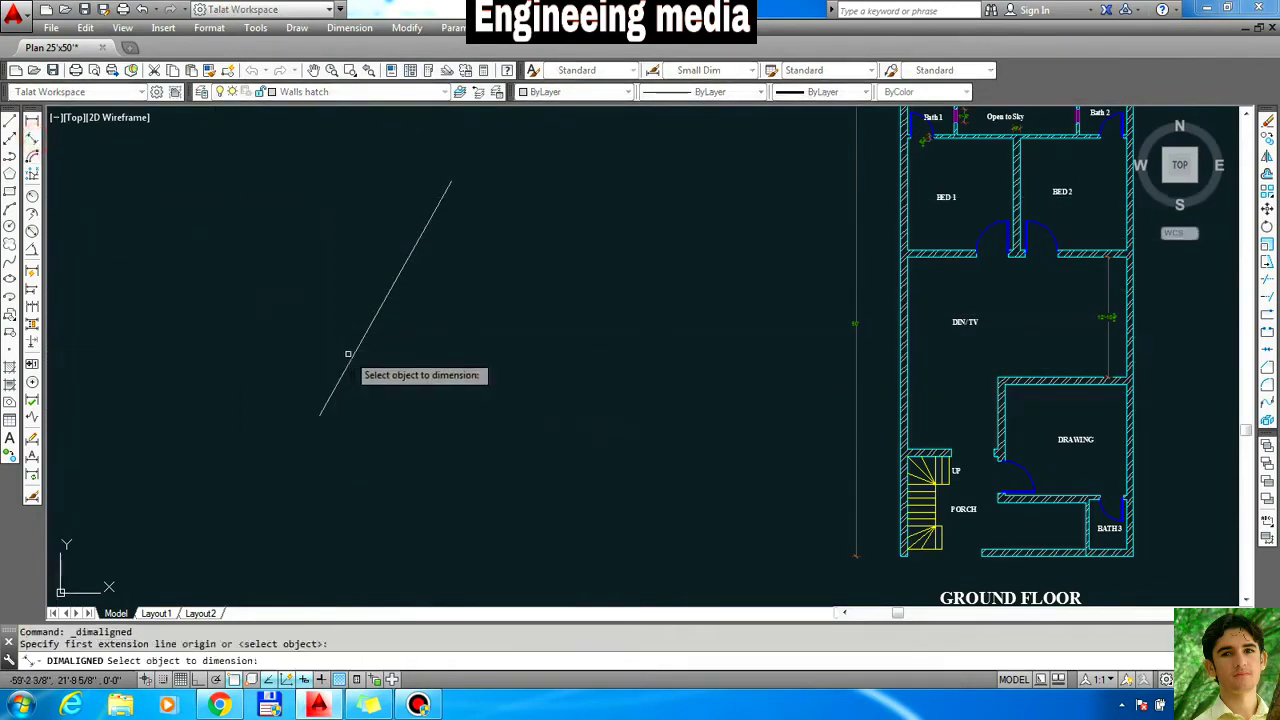
click(350, 354)
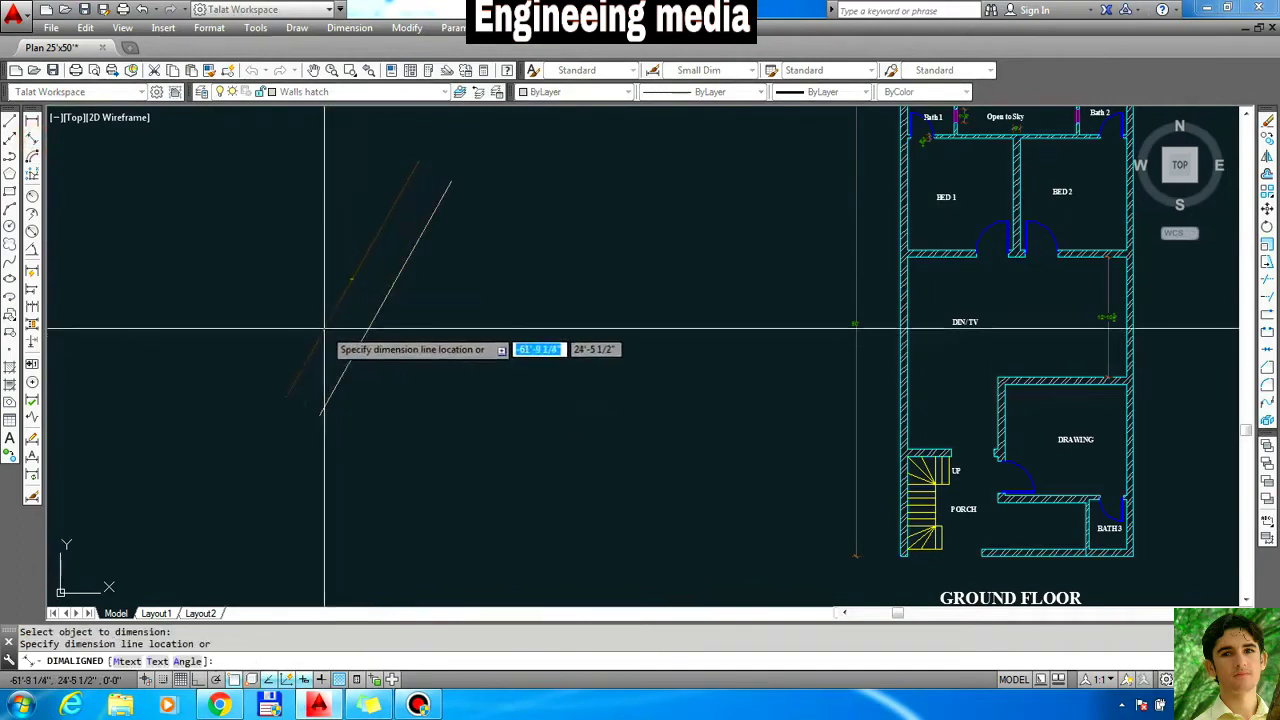
click(324, 330)
scroll(355, 285, up, 5)
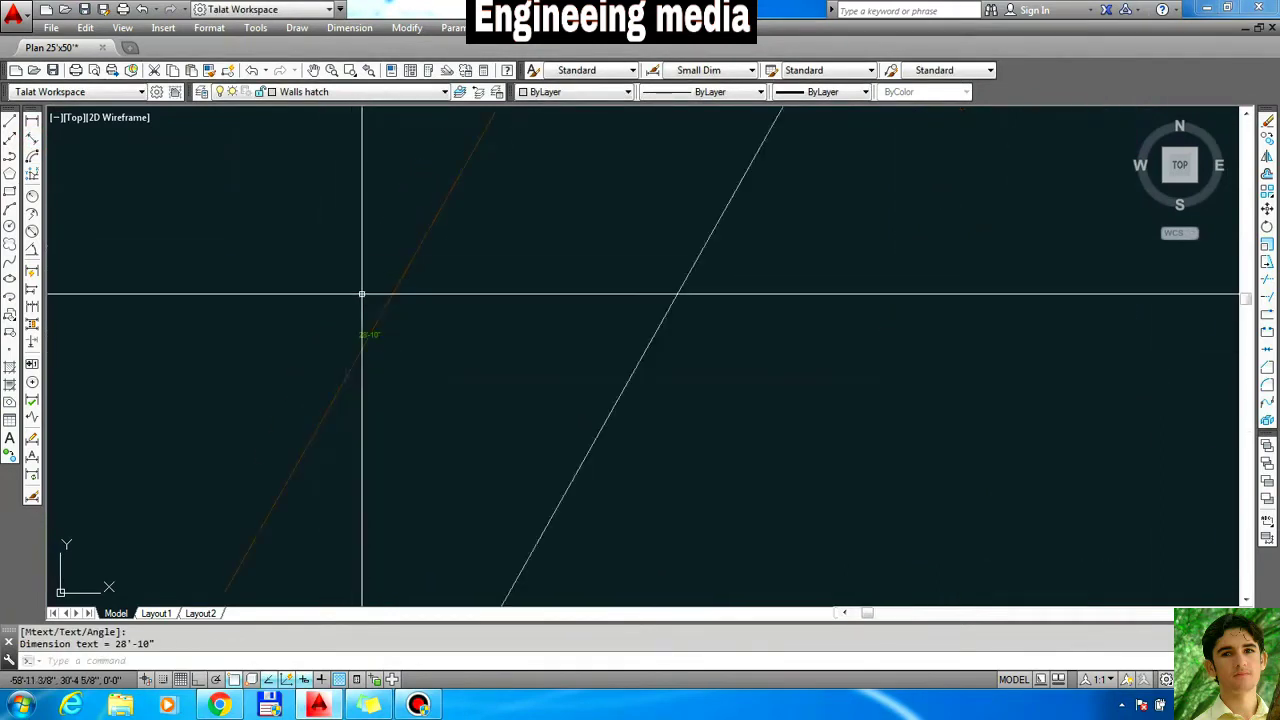
- Make Civil Dim 1 the current dimension style
scroll(405, 339, down, 2)
text(d)
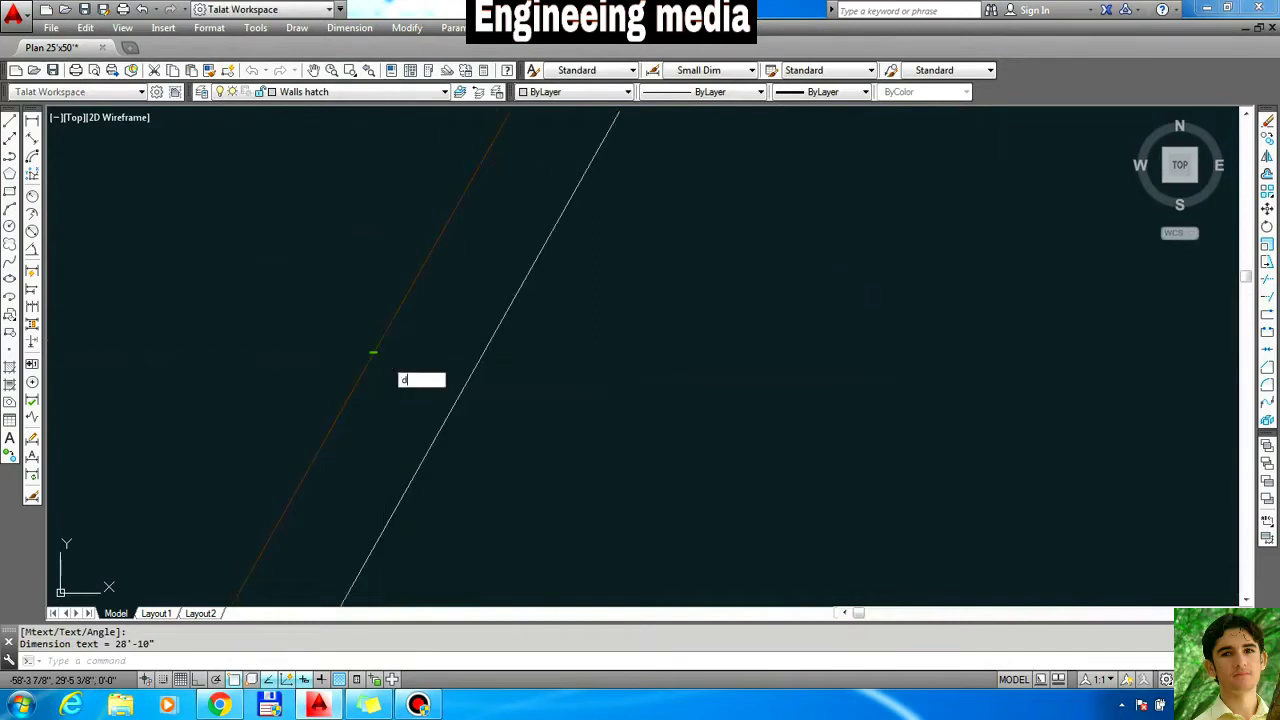
key(Return)
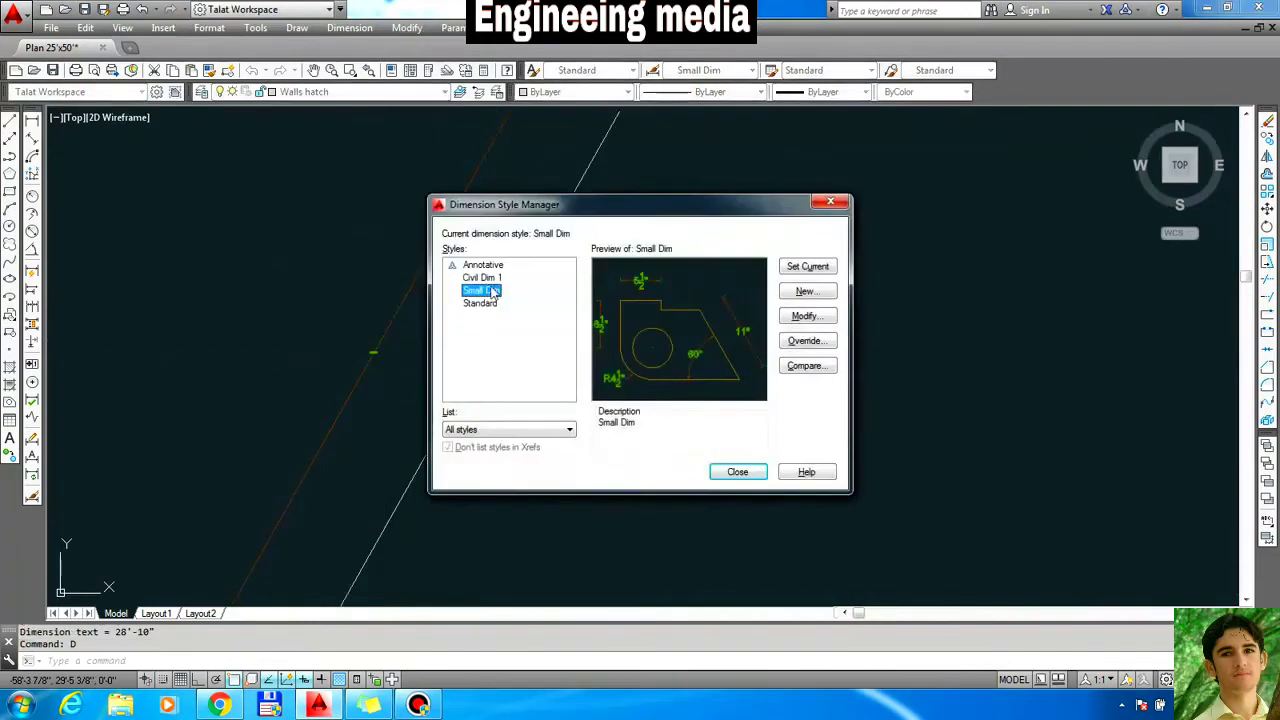
click(482, 277)
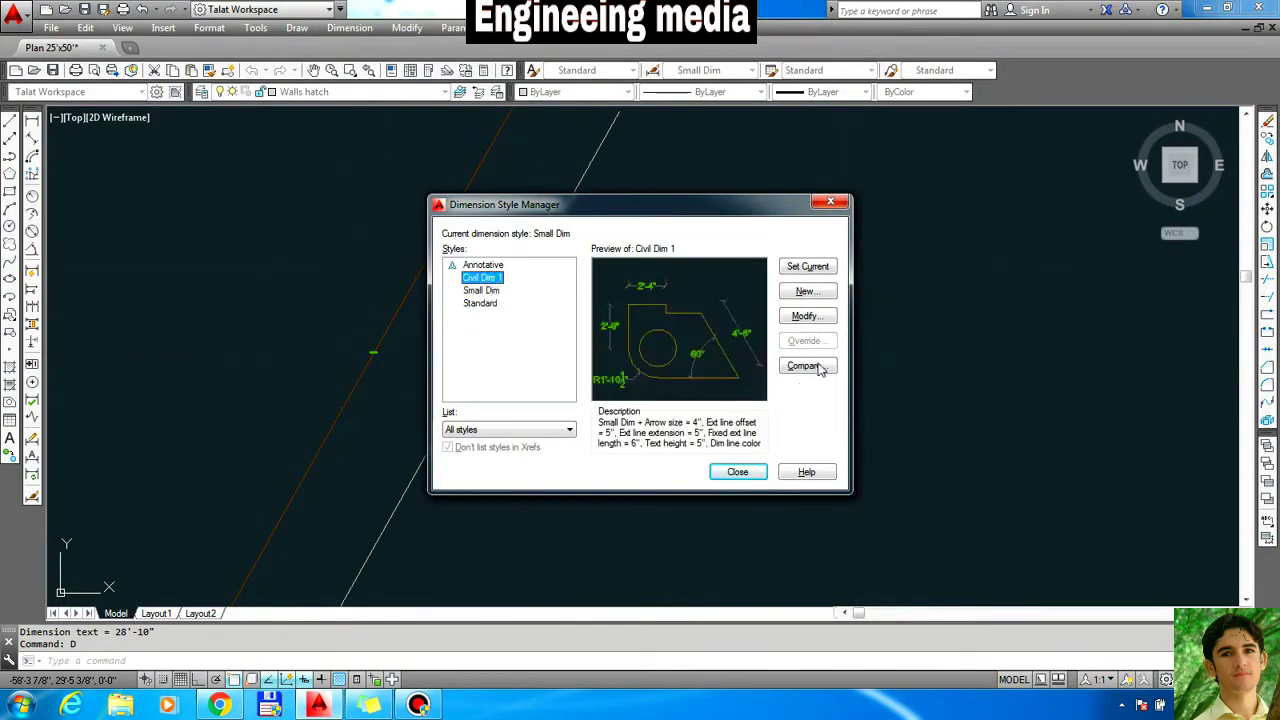
click(807, 266)
click(830, 203)
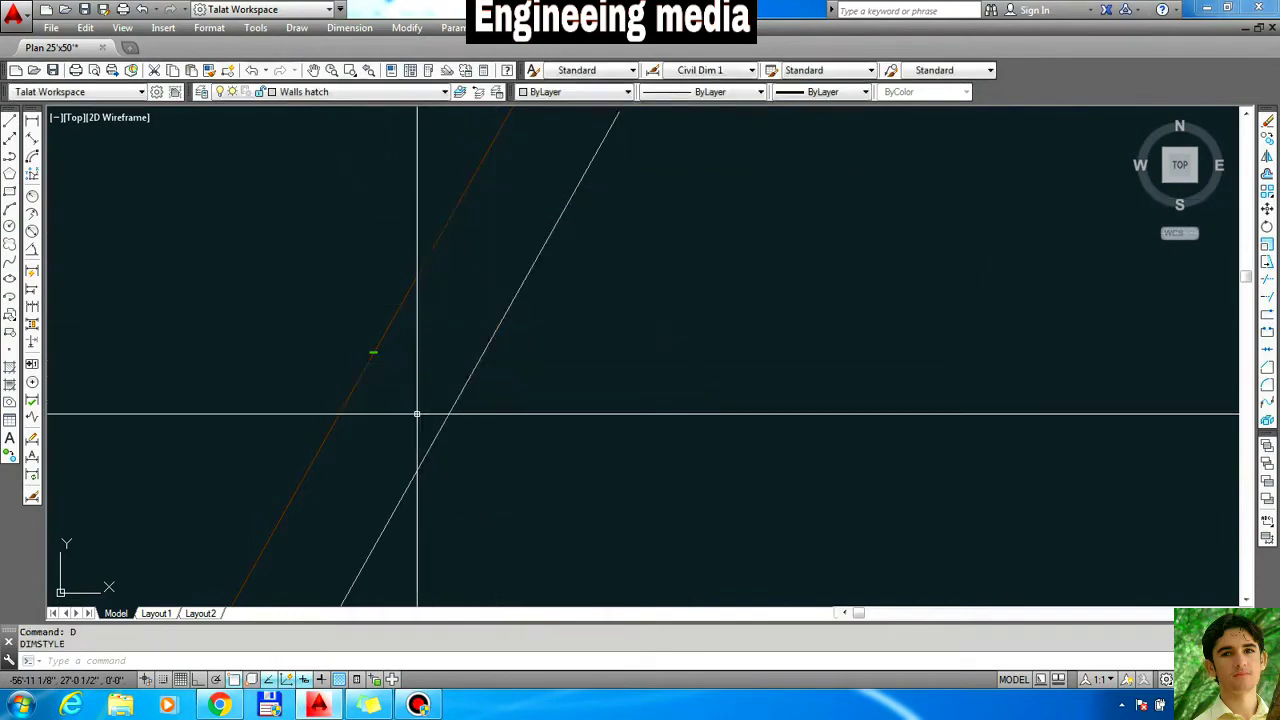
- Erase the aligned dimension with the tiny text from beside the slanted line
click(394, 391)
click(319, 321)
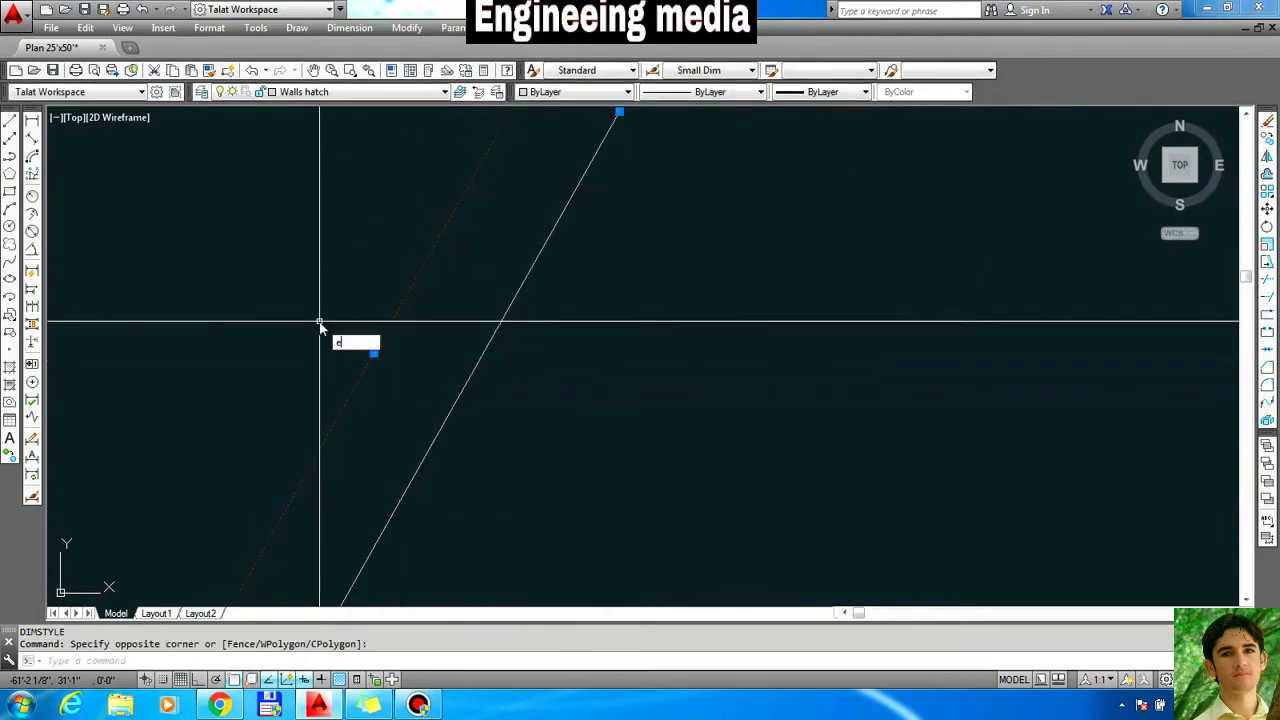
key(Return)
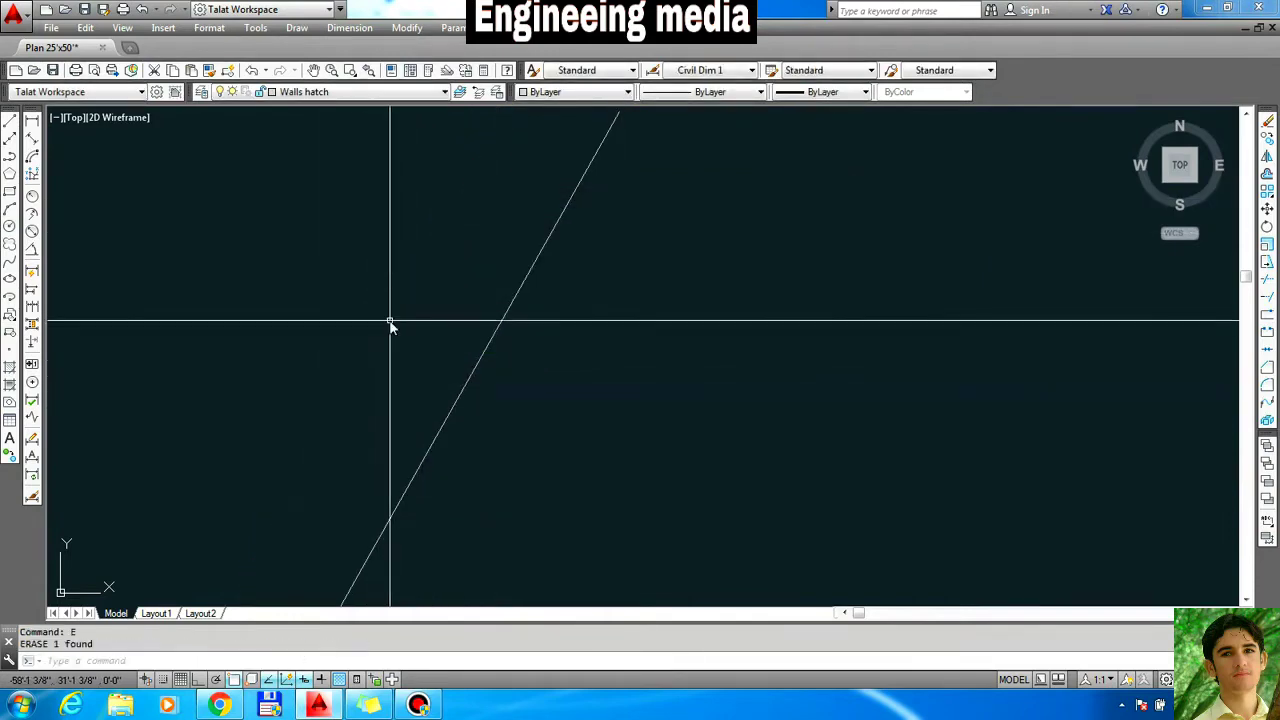
- Place an aligned dimension in the Civil Dim 1 style along the upper-left side of the slanted line
text(DAL)
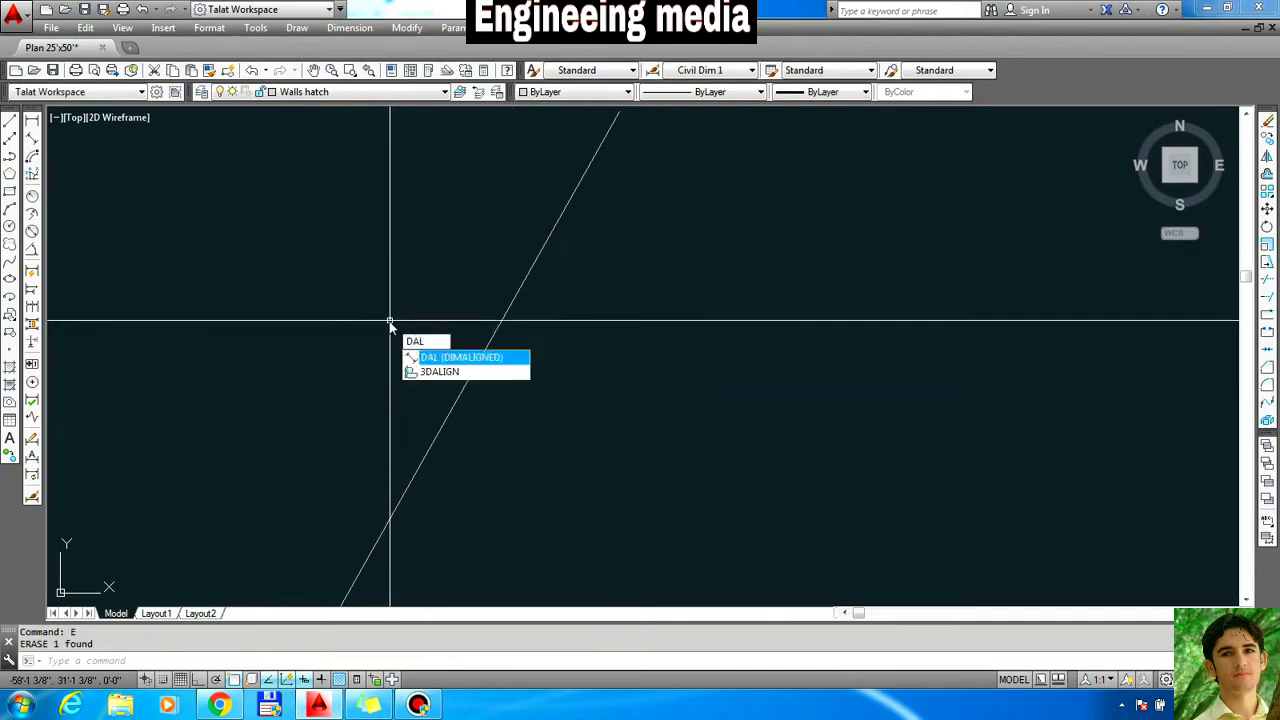
key(Return)
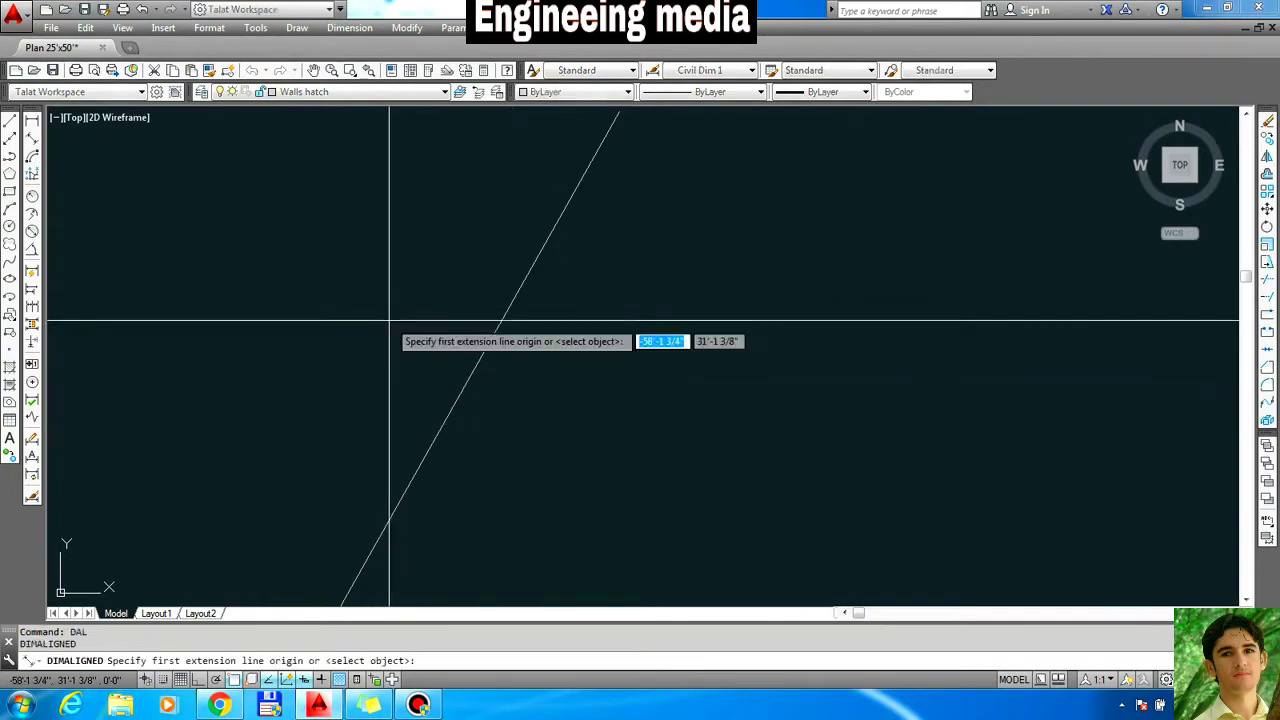
scroll(391, 355, down, 3)
key(Return)
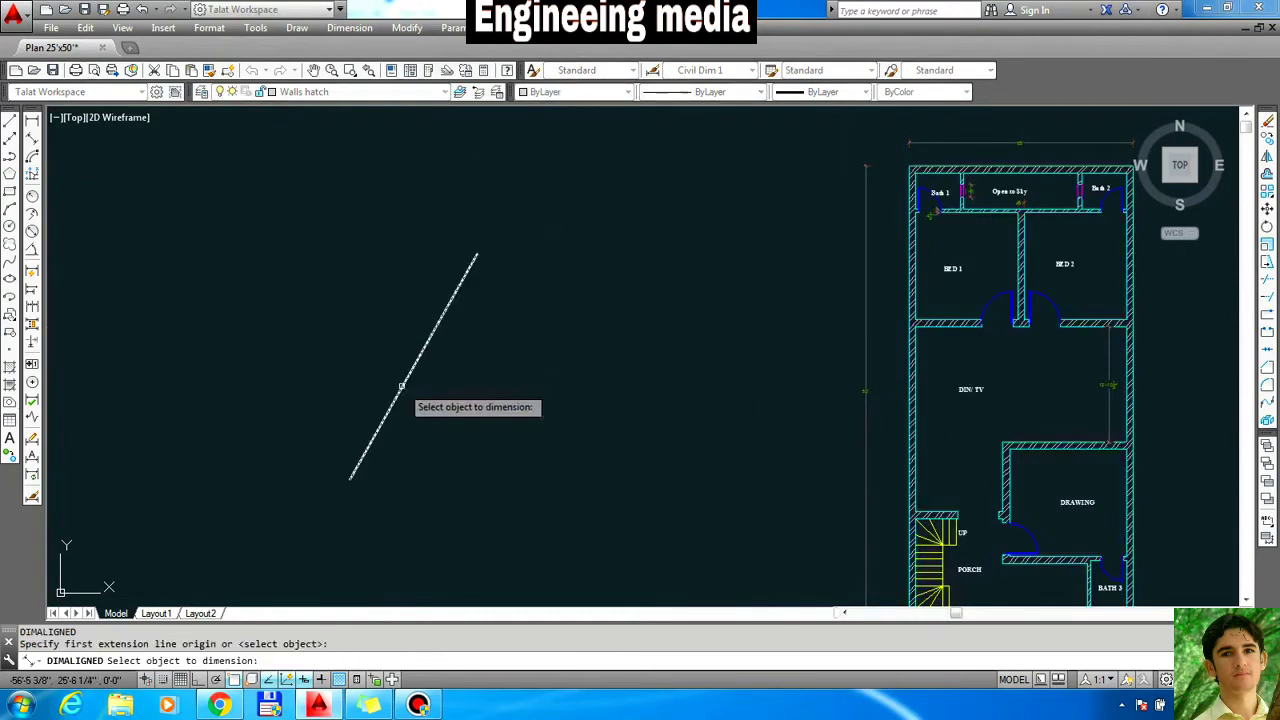
click(409, 371)
click(375, 373)
scroll(378, 373, up, 5)
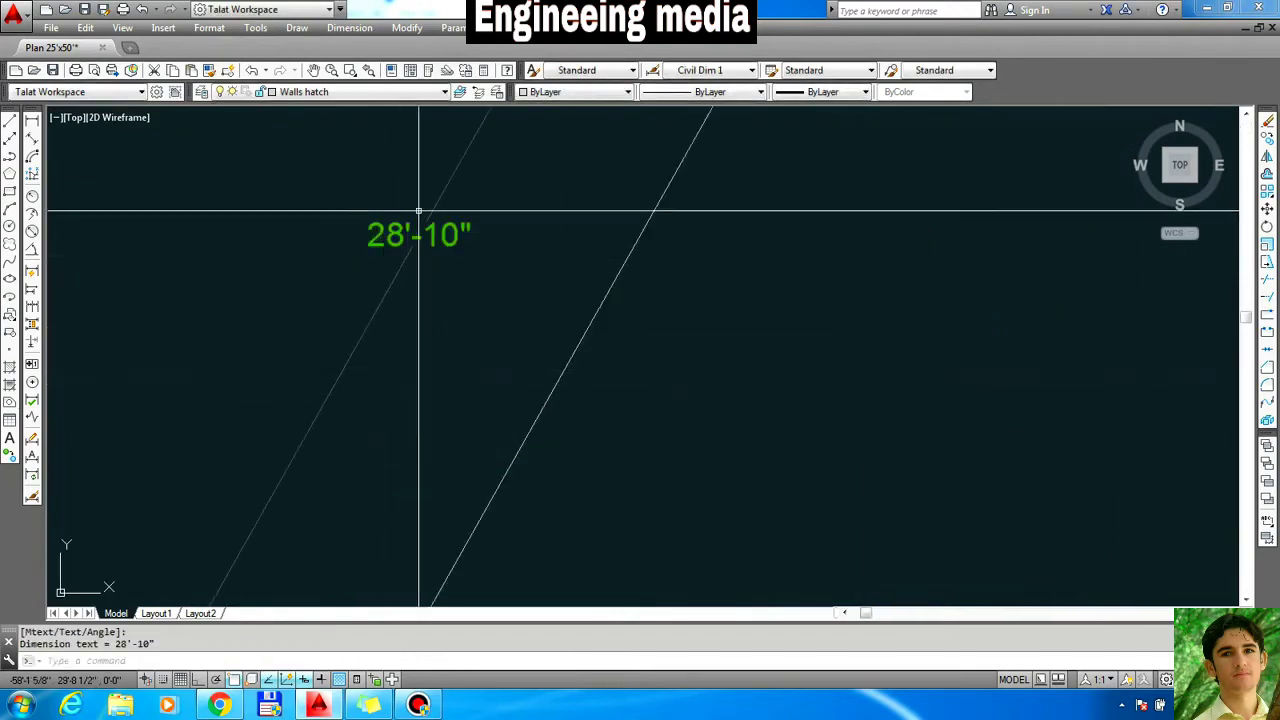
scroll(369, 334, down, 4)
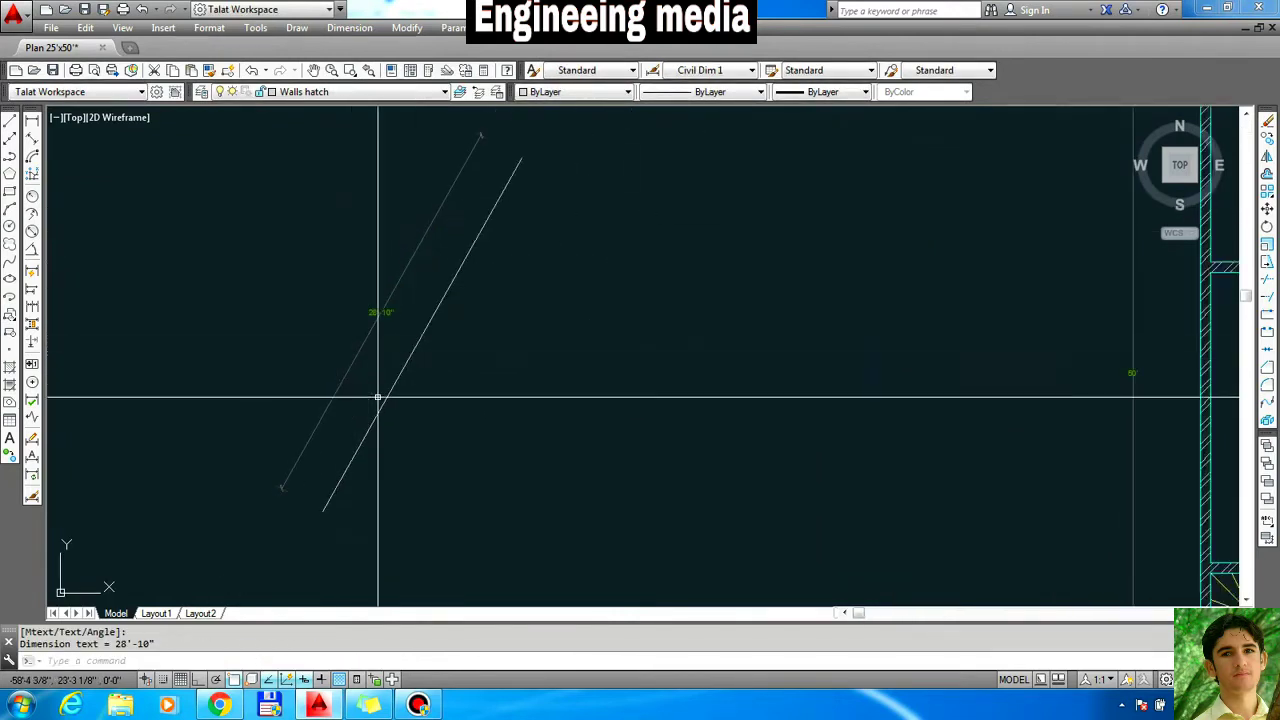
- Use Quick Dimension on the slanted line and place a vertical dimension on its right side
scroll(377, 392, down, 3)
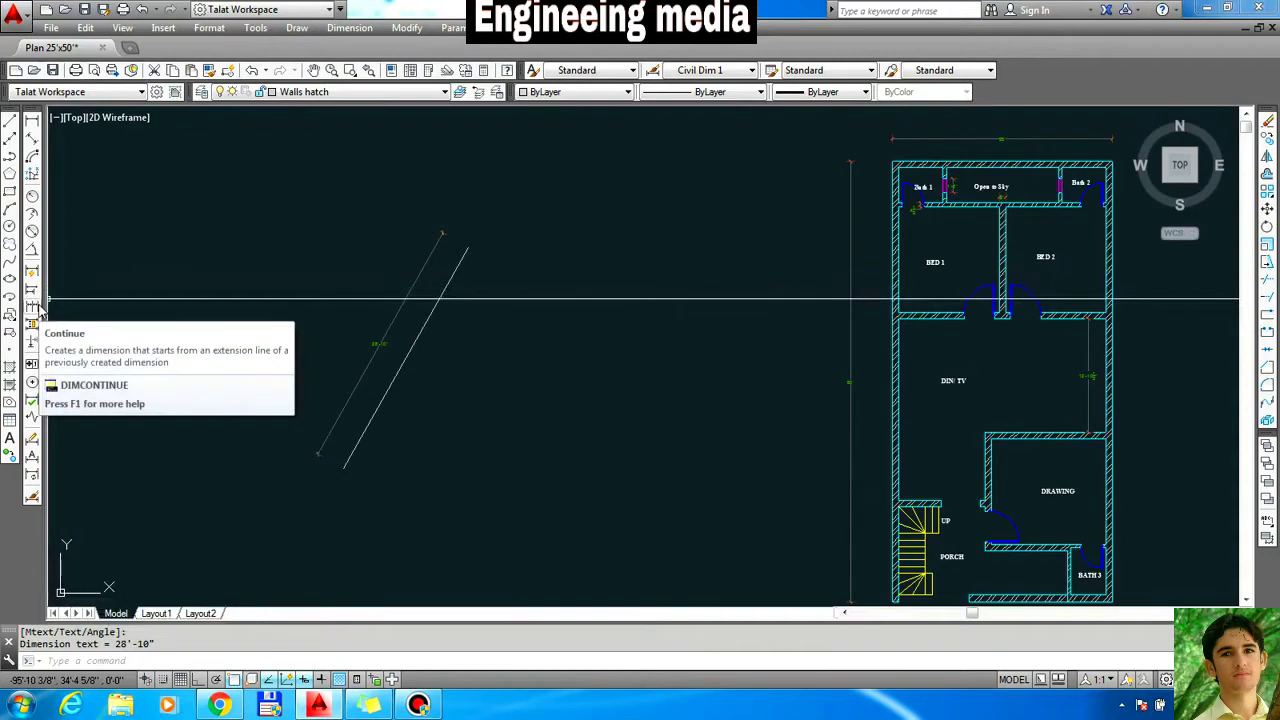
click(32, 269)
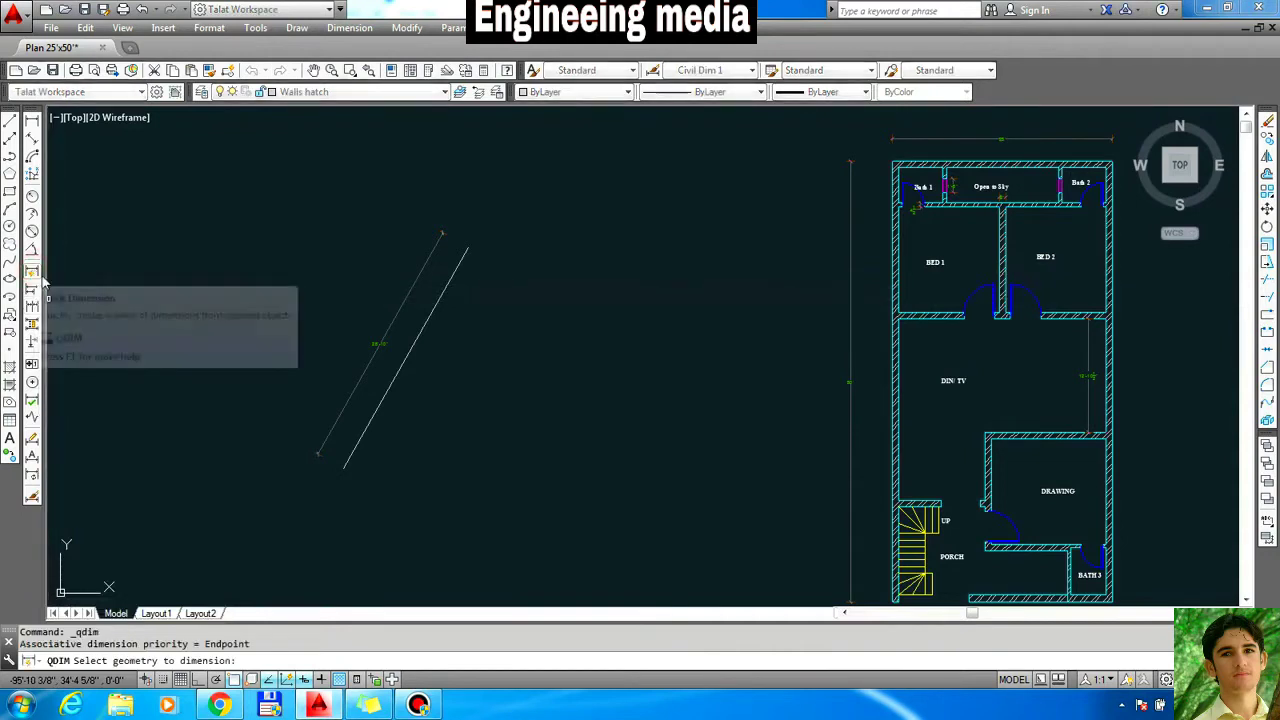
click(396, 375)
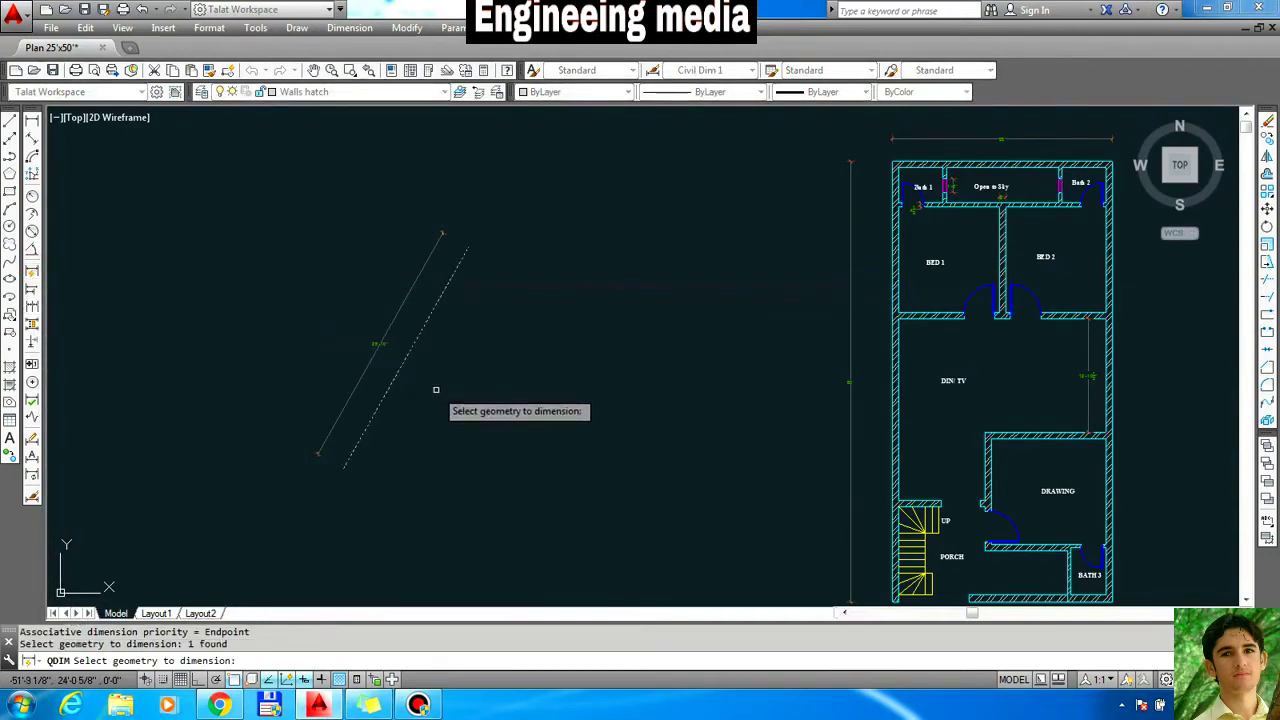
click(434, 389)
click(559, 416)
key(Return)
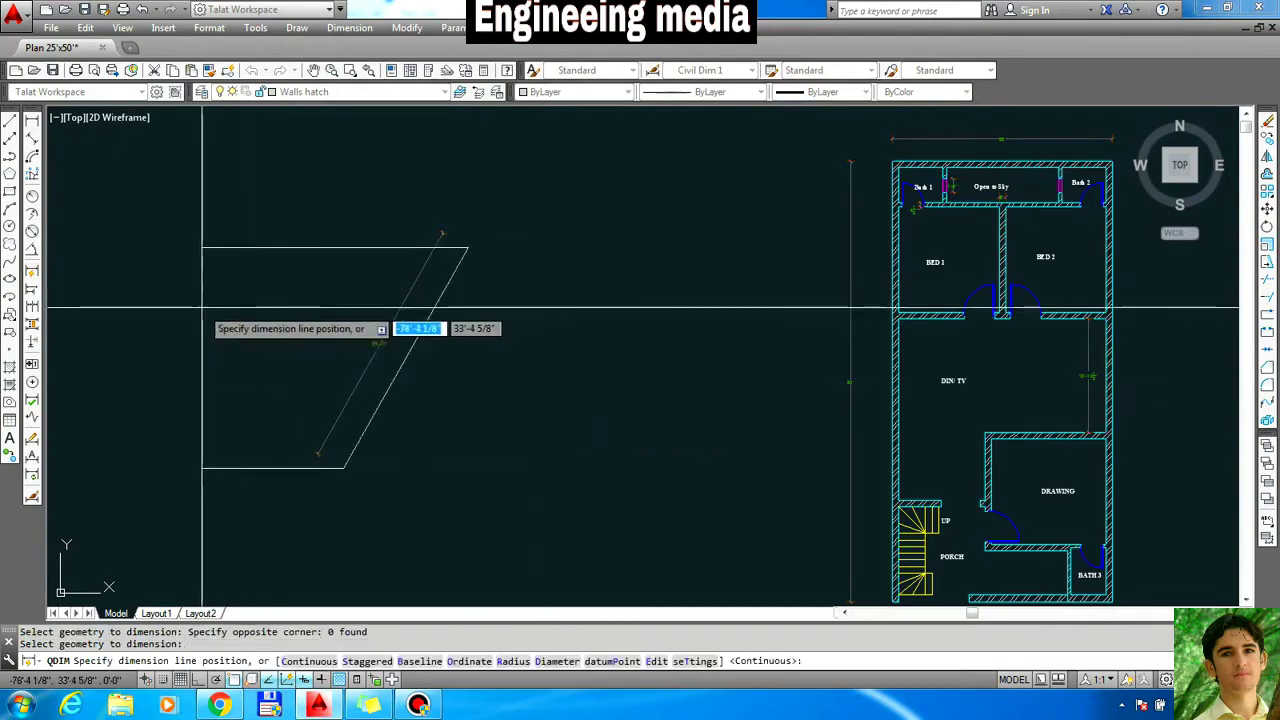
scroll(552, 458, up, 2)
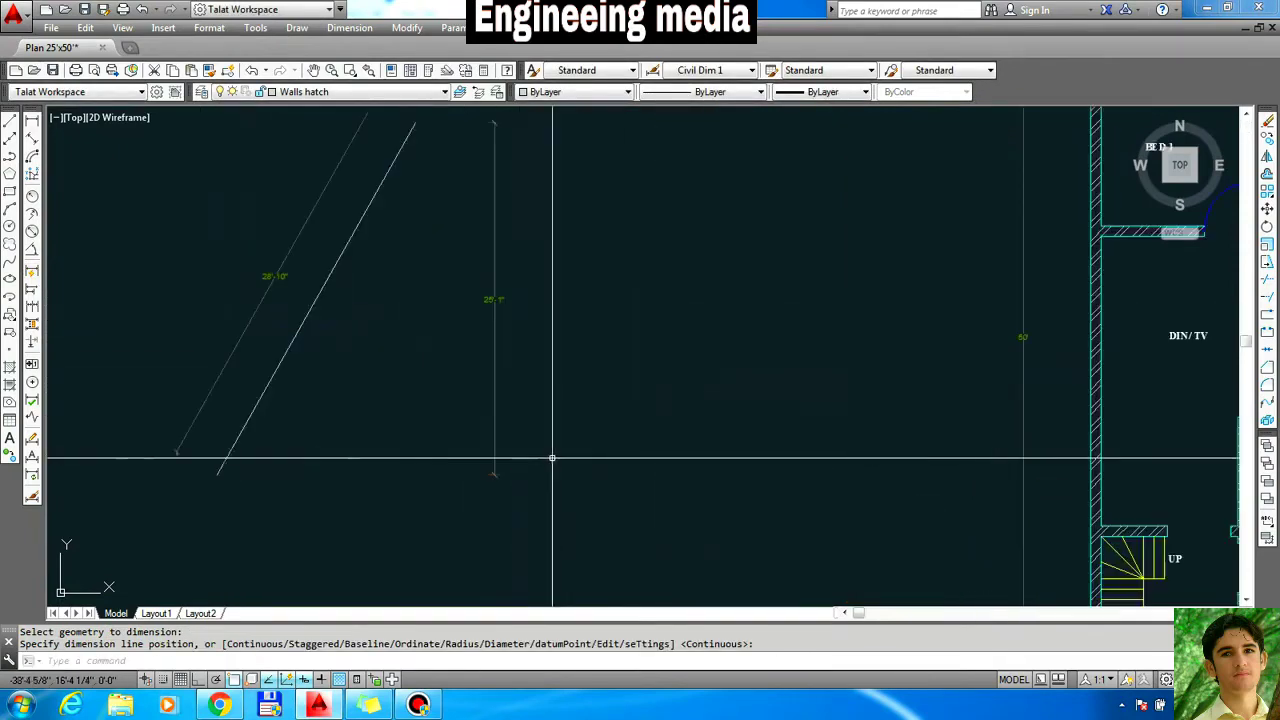
- Use Quick Dimension on the wall beneath Bath 1 and Open to Sky, placing the continuous dimensions across BED 1 and BED 2
scroll(552, 458, down, 4)
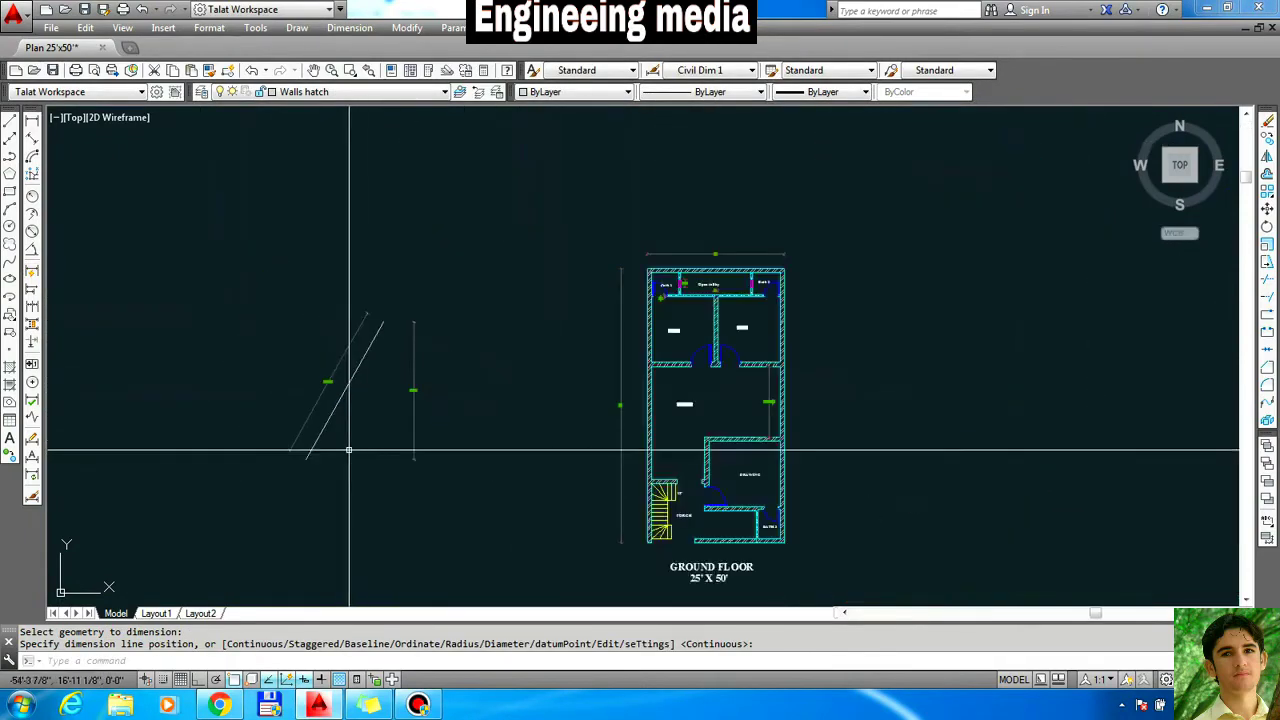
click(33, 270)
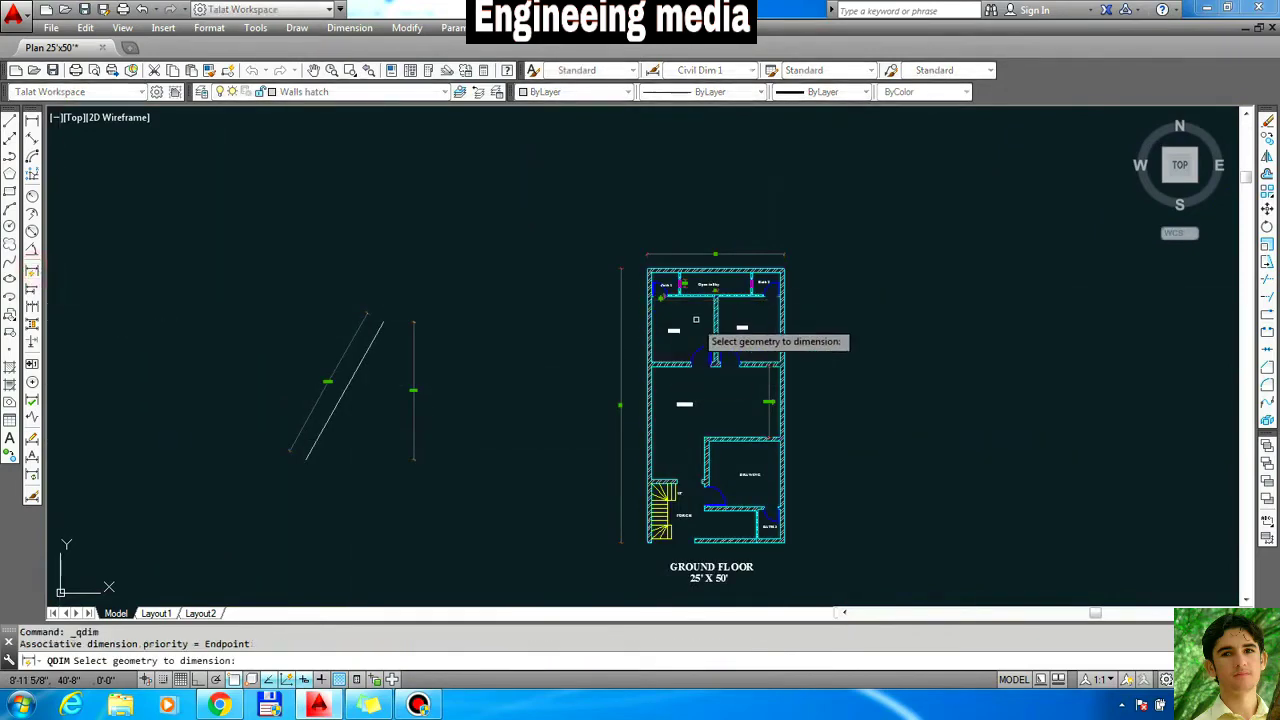
scroll(711, 346, up, 2)
scroll(637, 270, up, 3)
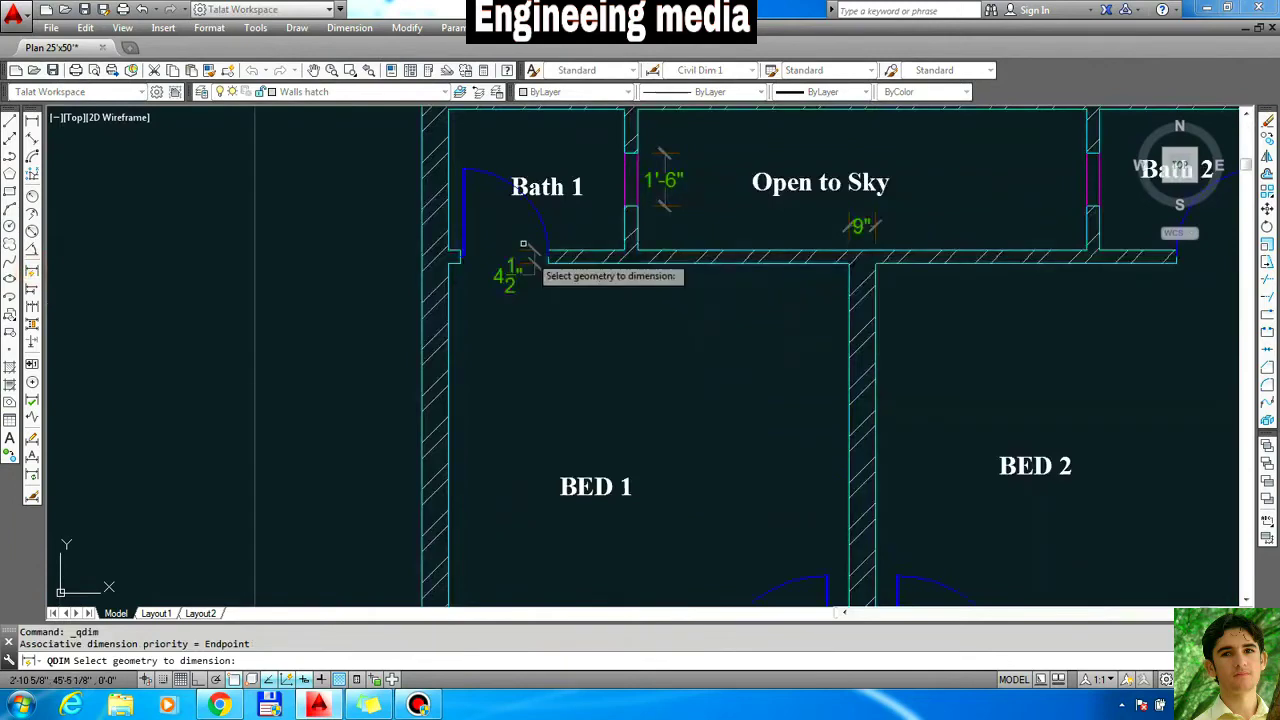
click(704, 288)
click(600, 245)
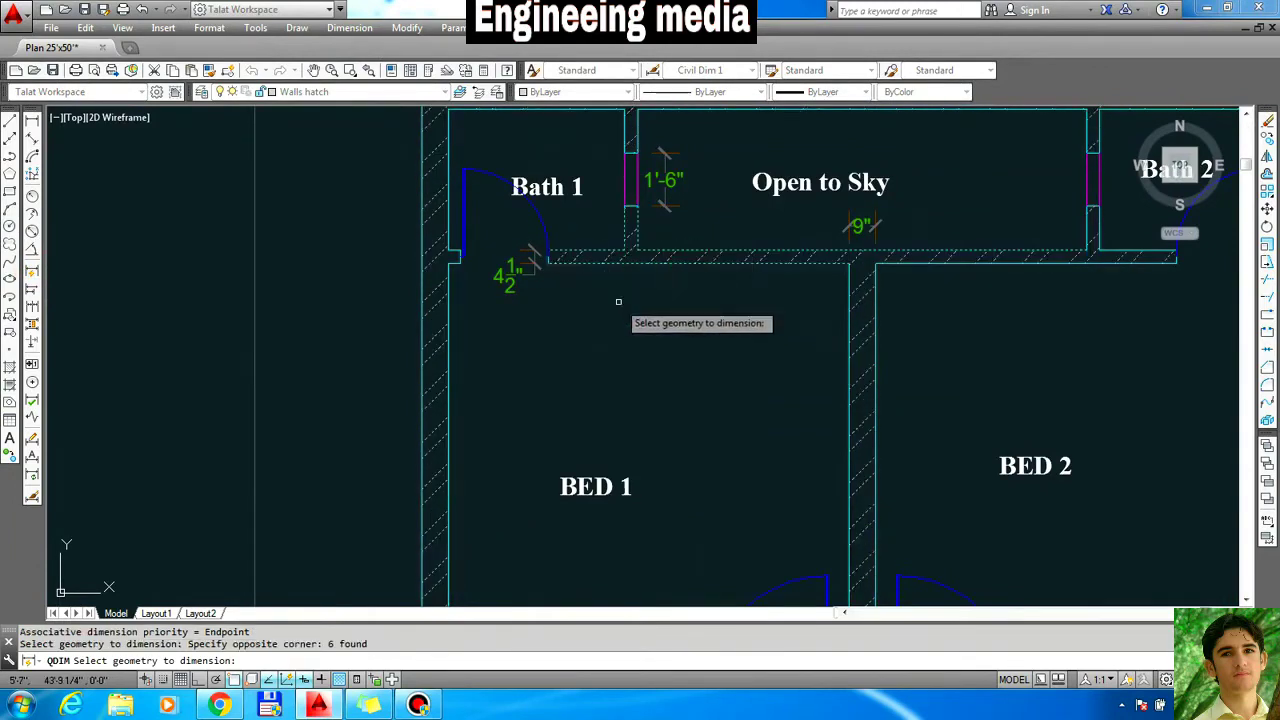
key(Return)
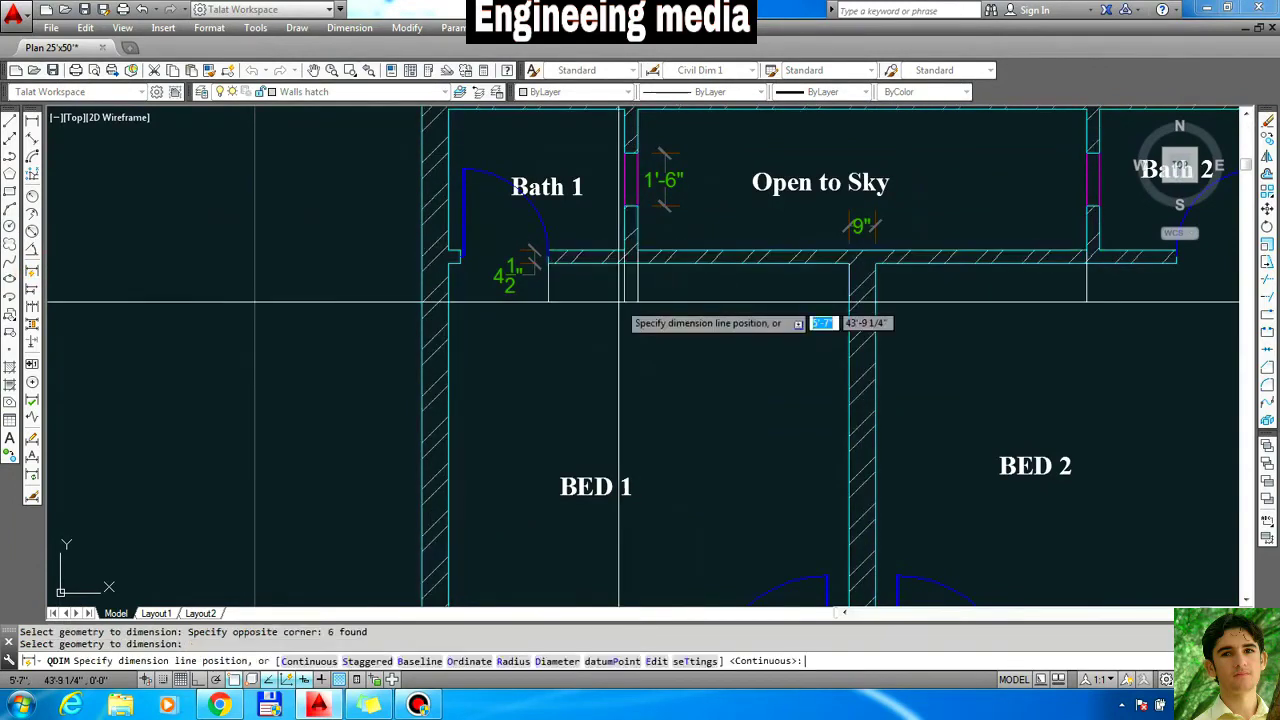
click(698, 378)
scroll(550, 345, down, 4)
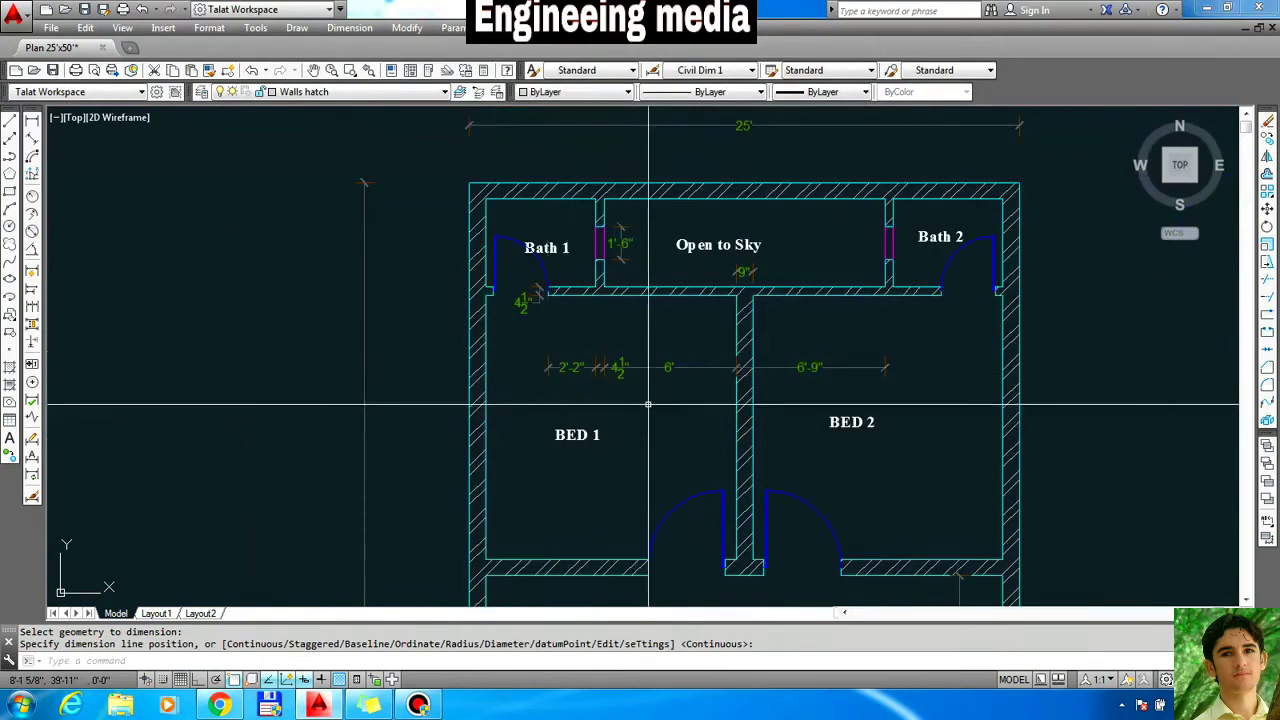
- Erase the row of quick dimensions running across BED 1 and BED 2
scroll(648, 405, up, 2)
click(733, 378)
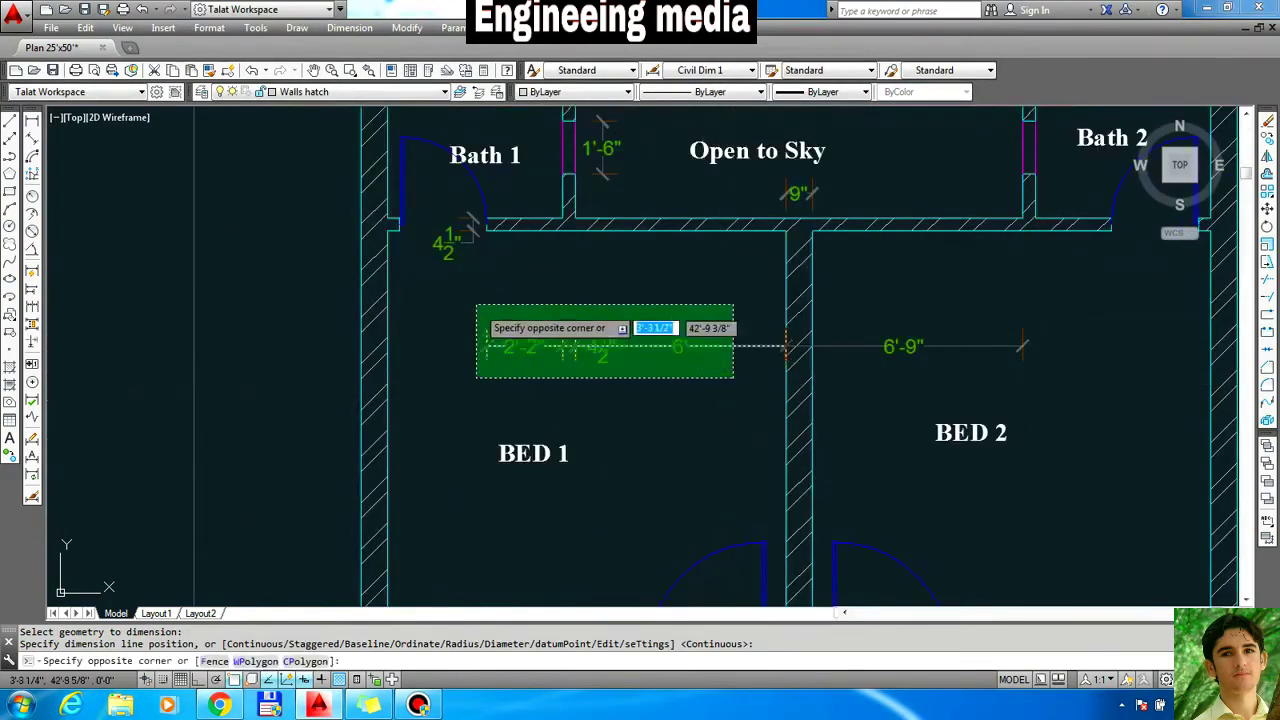
click(470, 303)
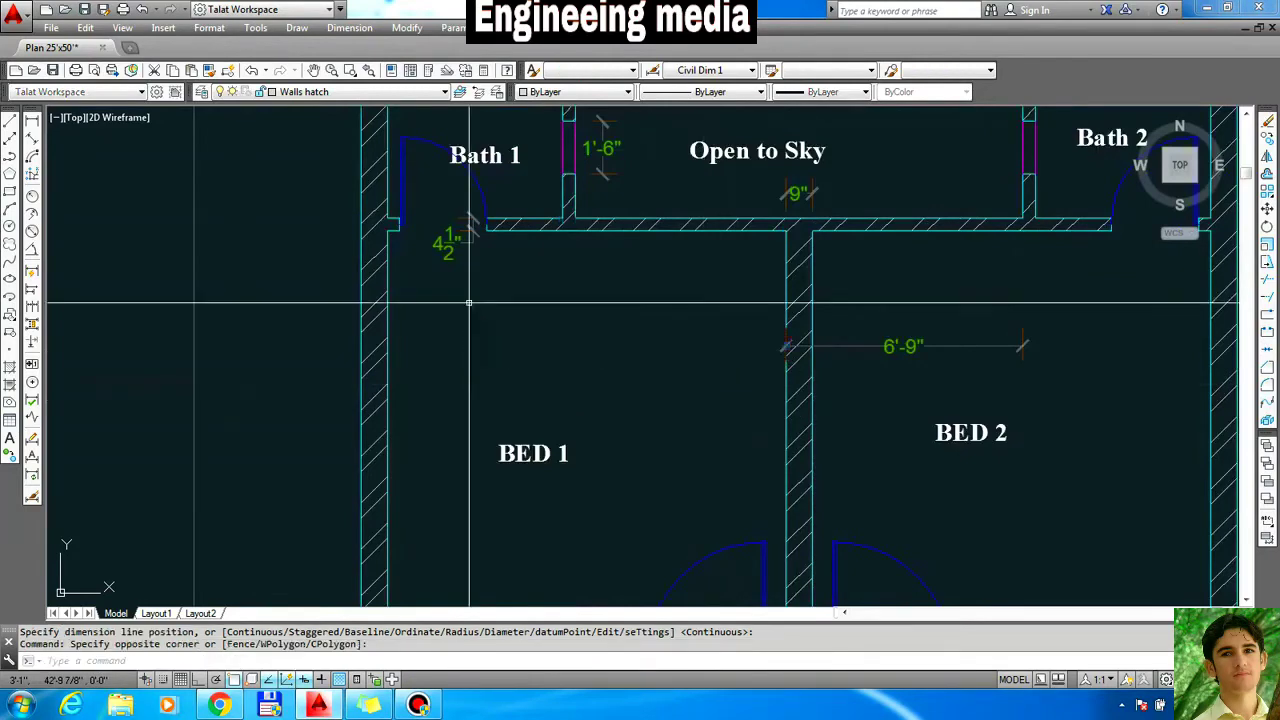
text(e)
key(Return)
- Erase the vertical dimension inside the DIN/TV room near its right wall
scroll(853, 322, down, 6)
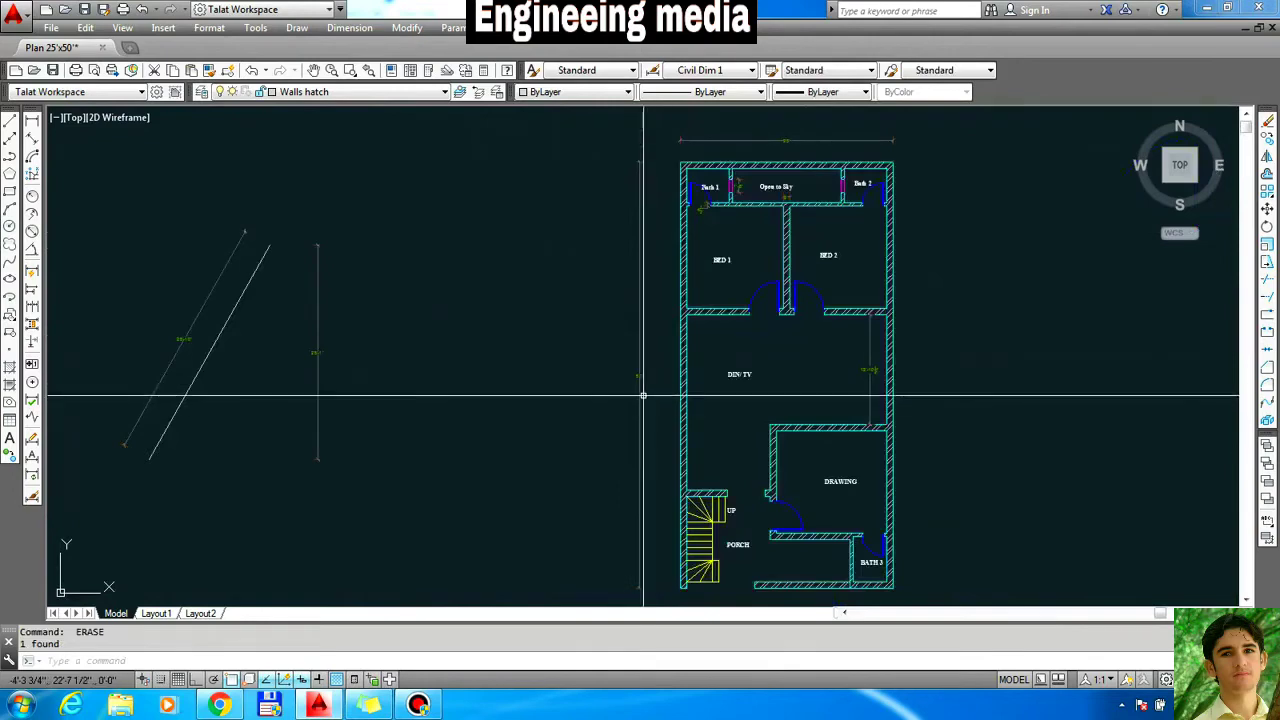
scroll(523, 429, down, 3)
scroll(806, 466, up, 5)
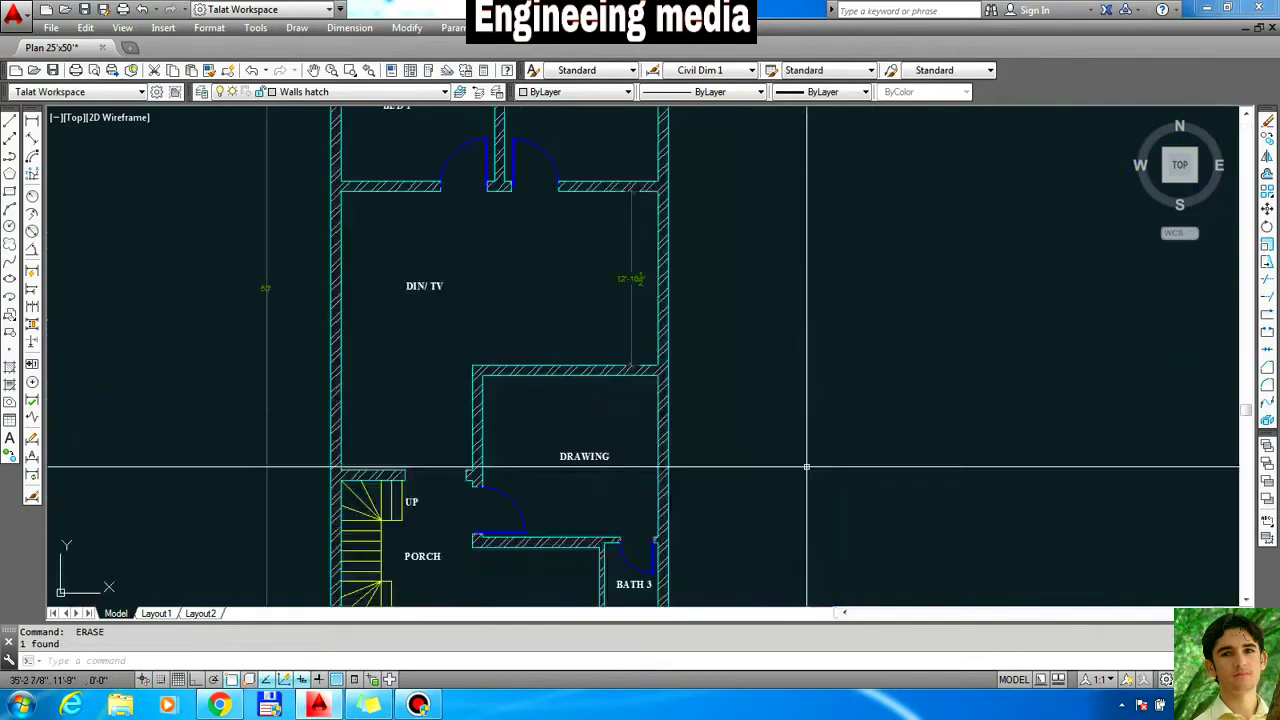
right_click(632, 322)
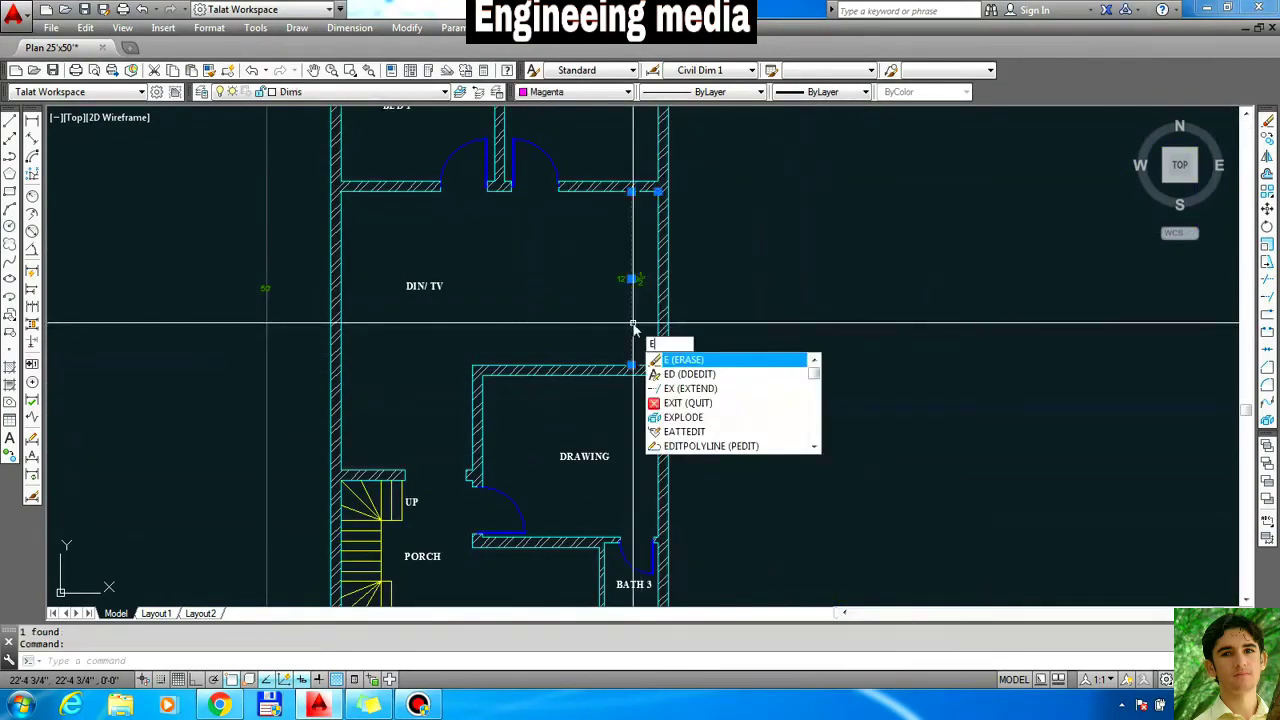
text(e)
key(Return)
- Use Quick Dimension on the walls along the floor plan's right side, placing a continuous vertical chain just outside the exterior wall
scroll(615, 325, down, 5)
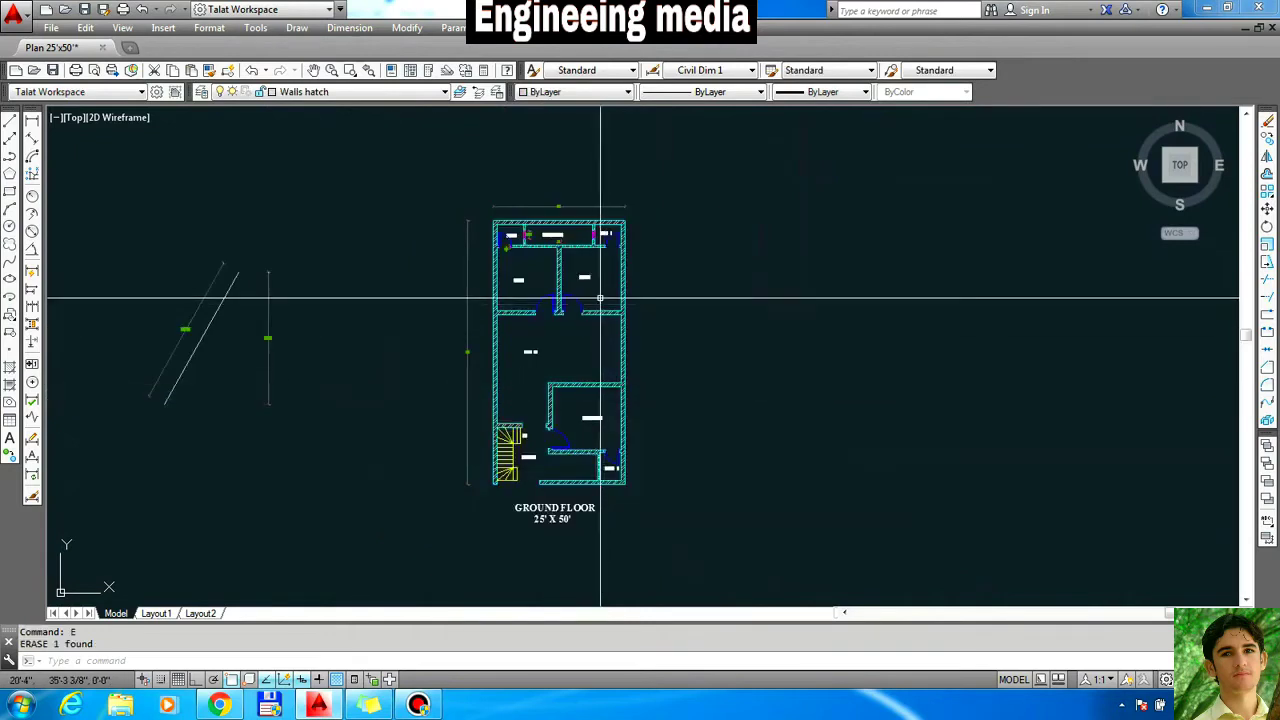
click(33, 288)
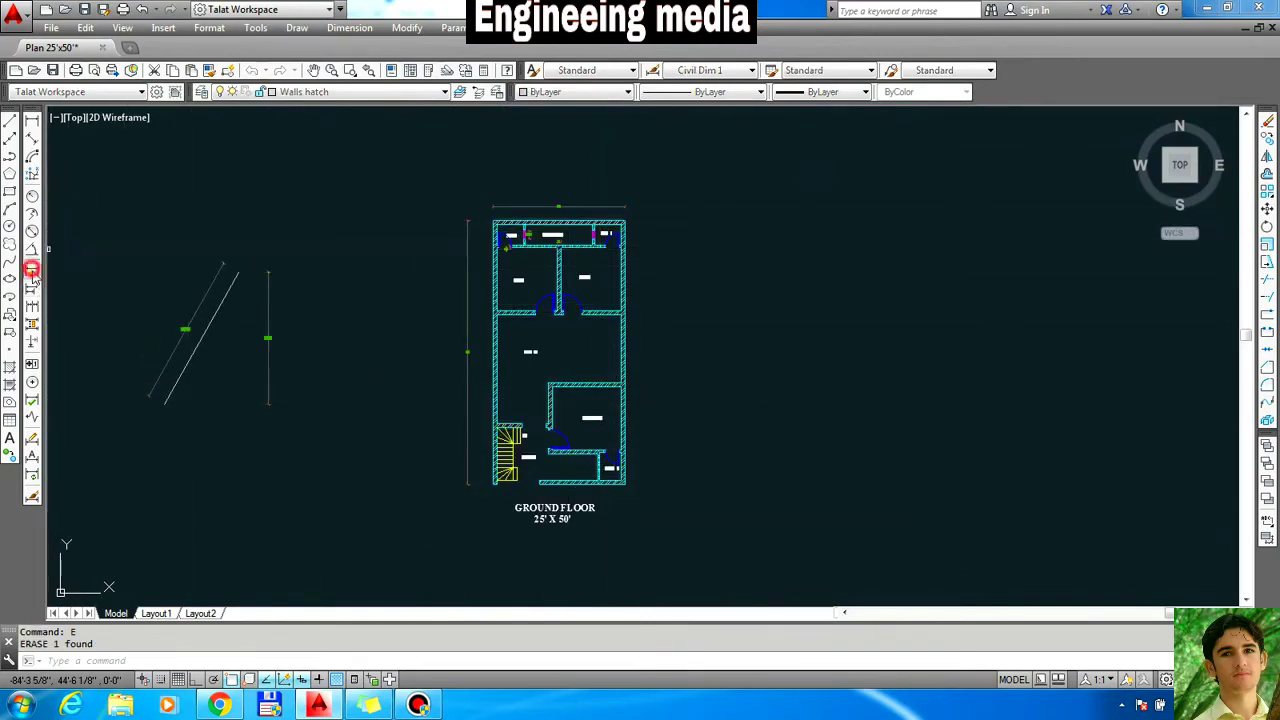
click(737, 543)
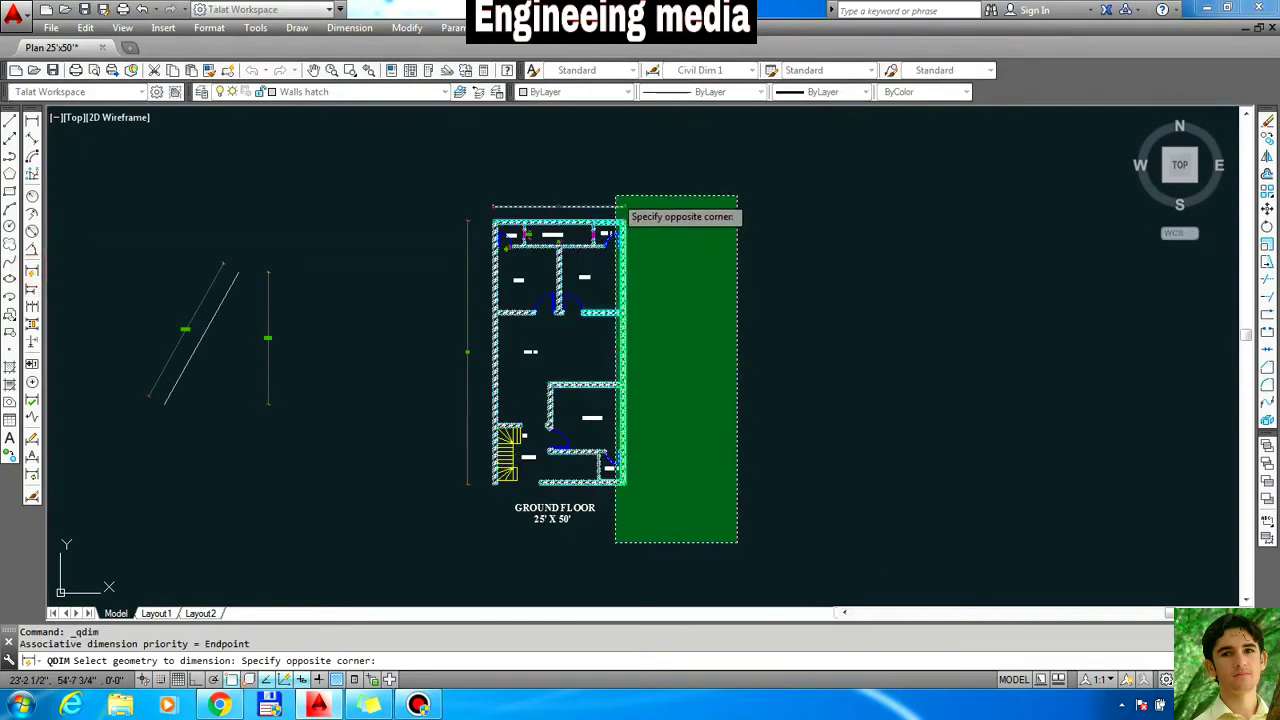
click(616, 197)
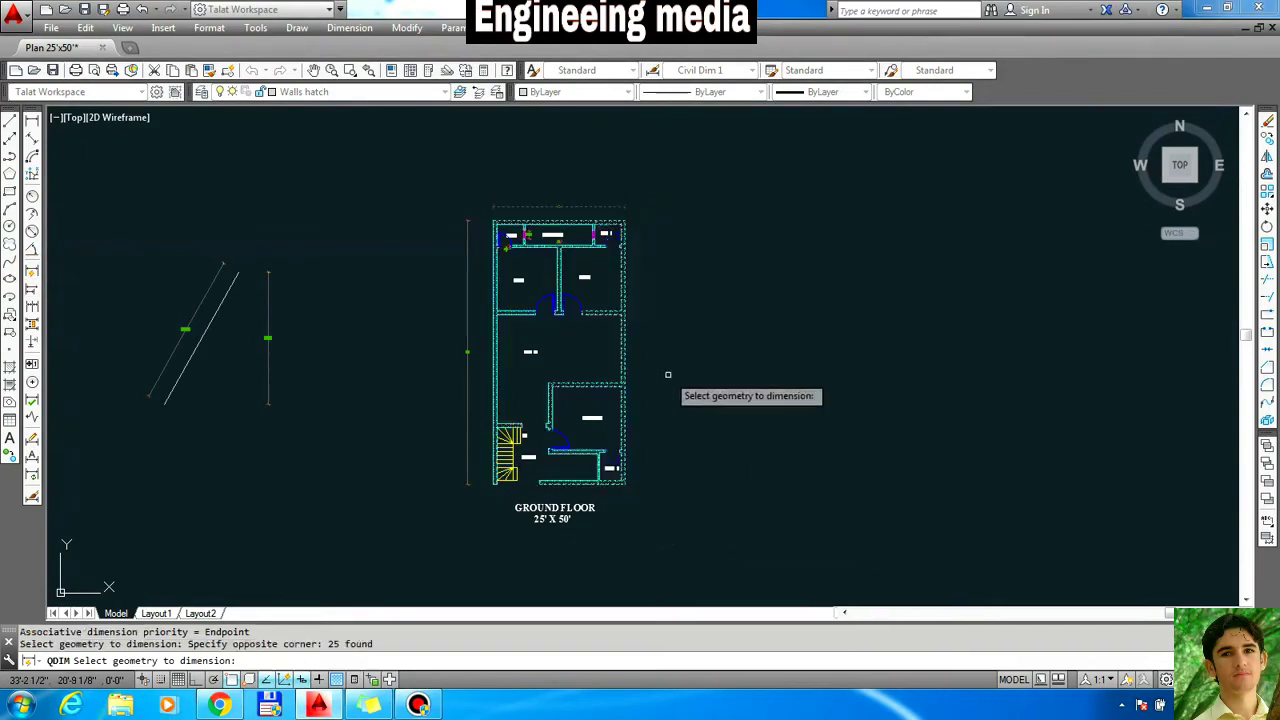
key(Return)
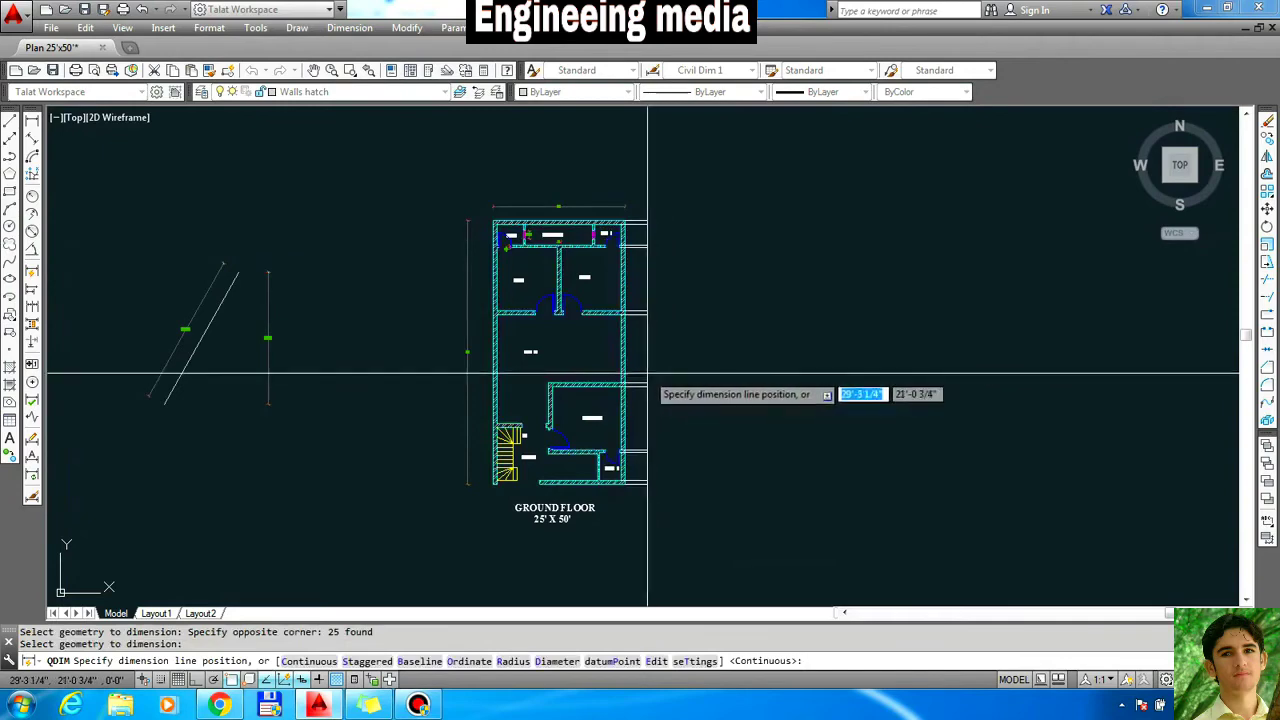
scroll(649, 380, up, 2)
scroll(644, 380, down, 2)
scroll(640, 386, up, 2)
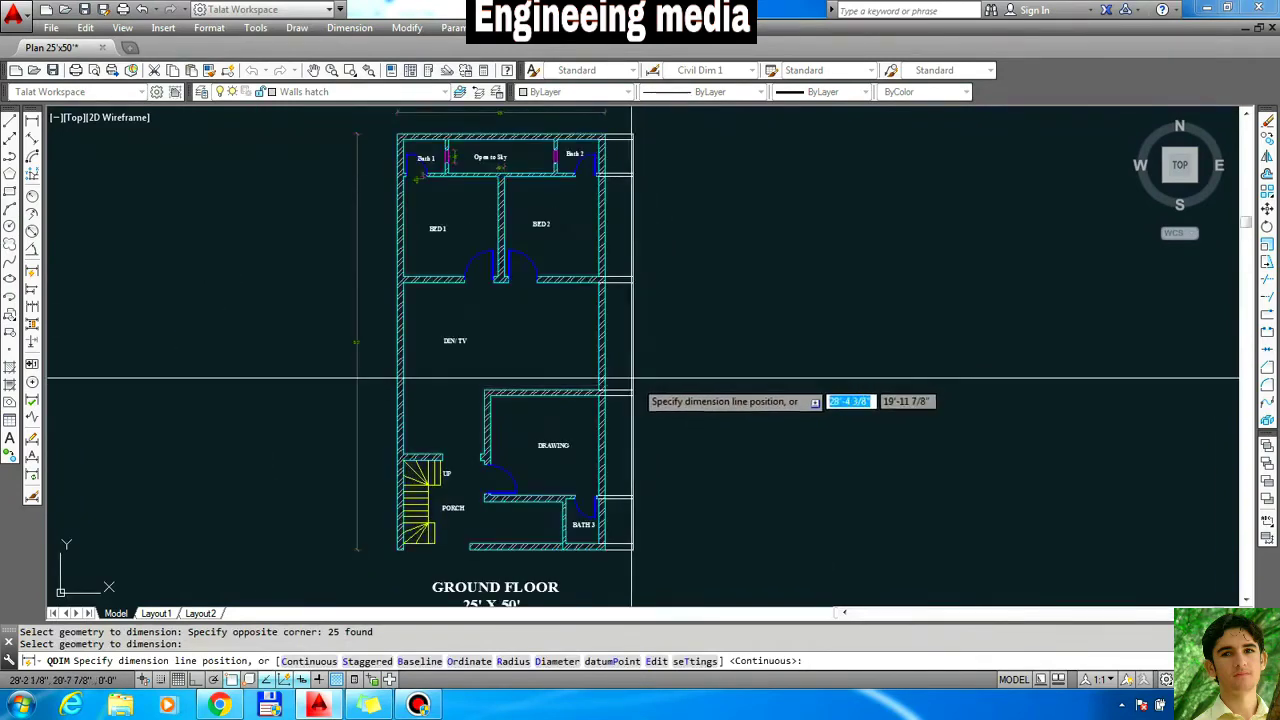
click(624, 367)
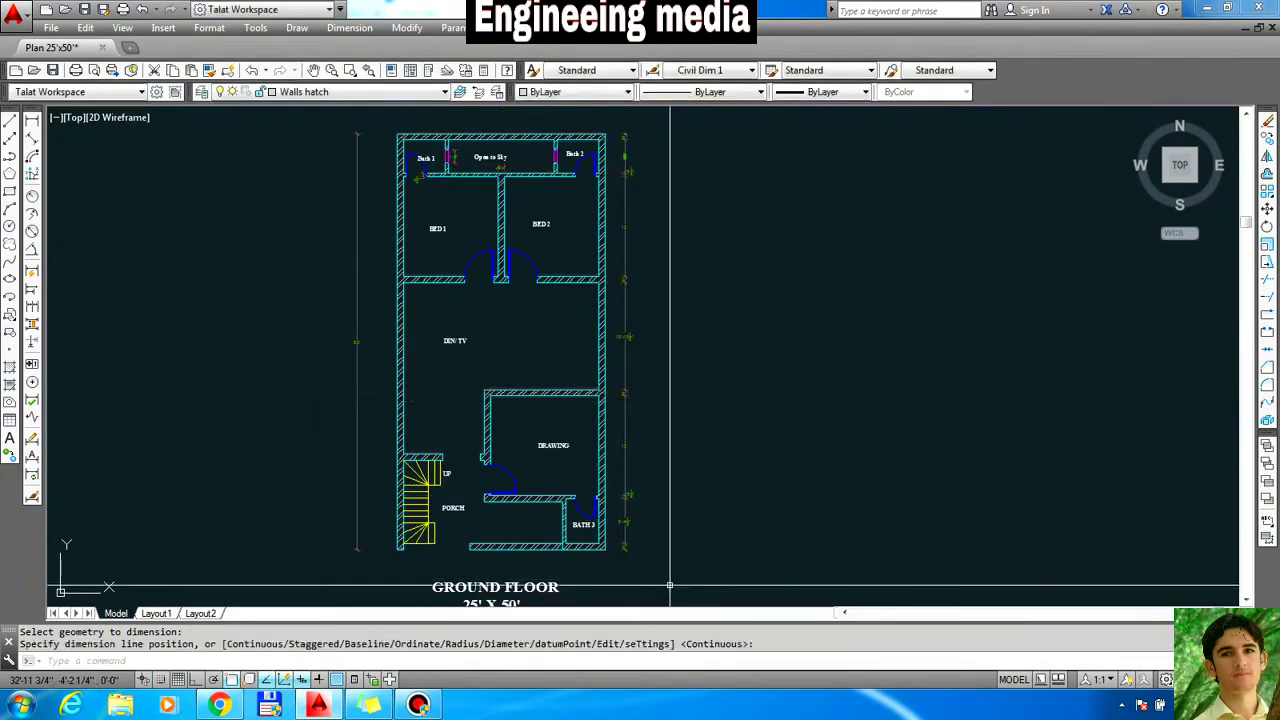
- Examine the dimension chain along the plan's right exterior wall, from BATH 3 up to Bath 2
scroll(651, 560, up, 3)
scroll(600, 500, up, 2)
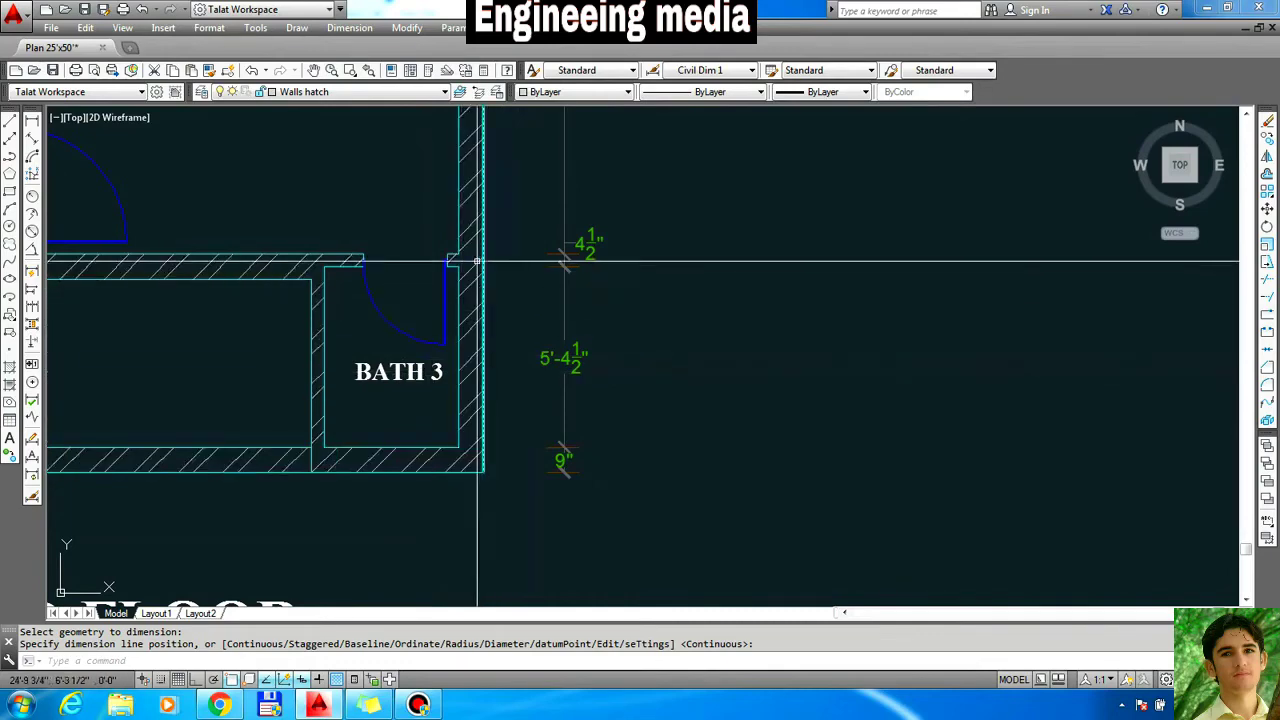
scroll(551, 306, down, 3)
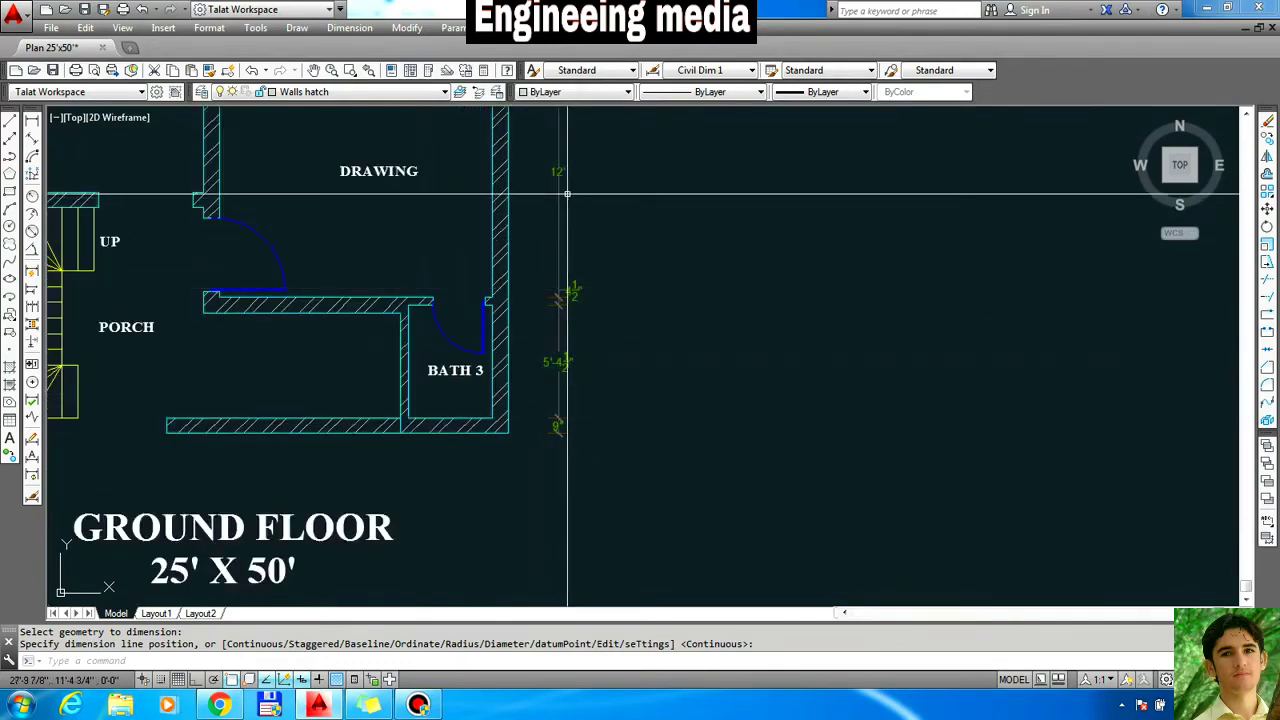
scroll(528, 367, down, 2)
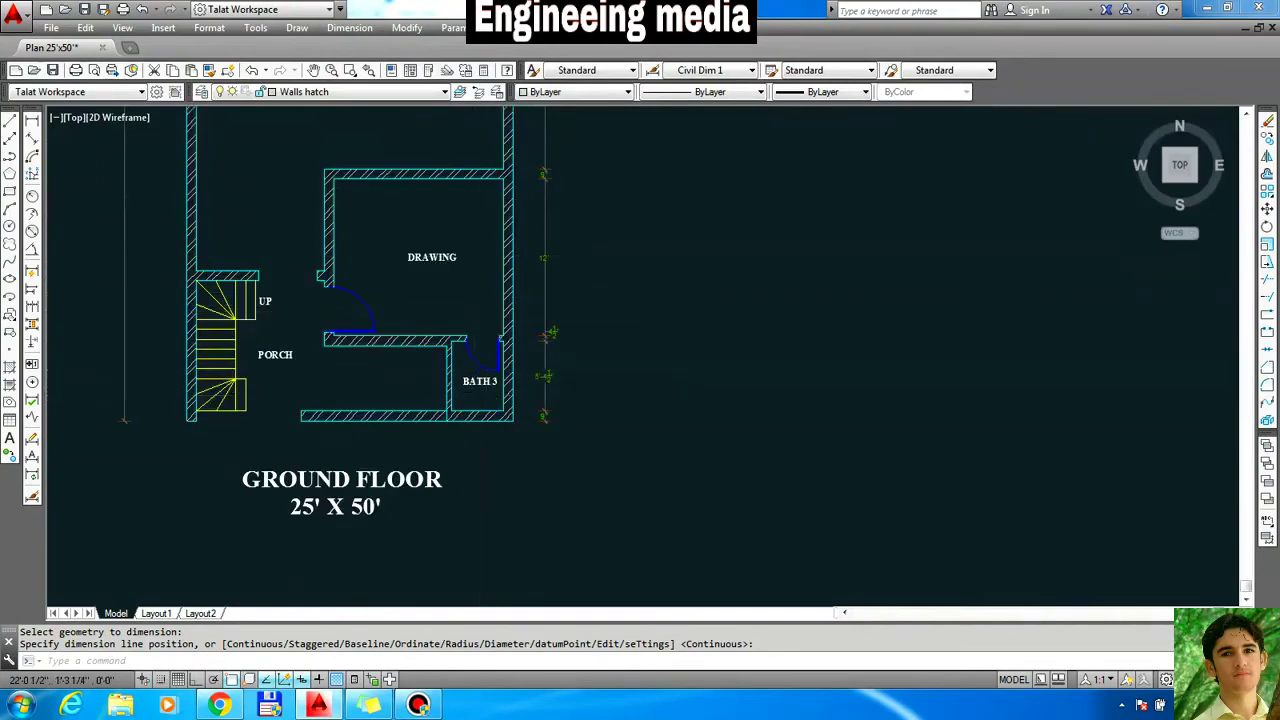
scroll(476, 404, down, 2)
scroll(510, 158, up, 4)
scroll(503, 460, down, 5)
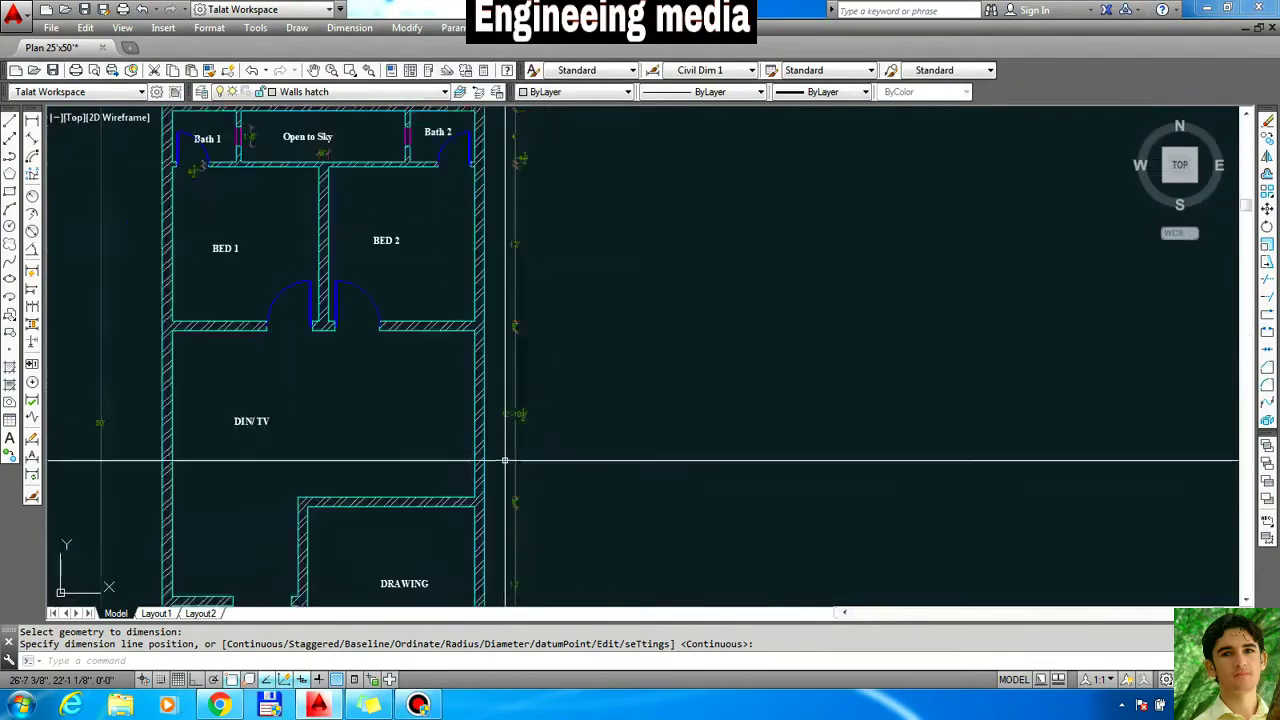
scroll(494, 243, down, 3)
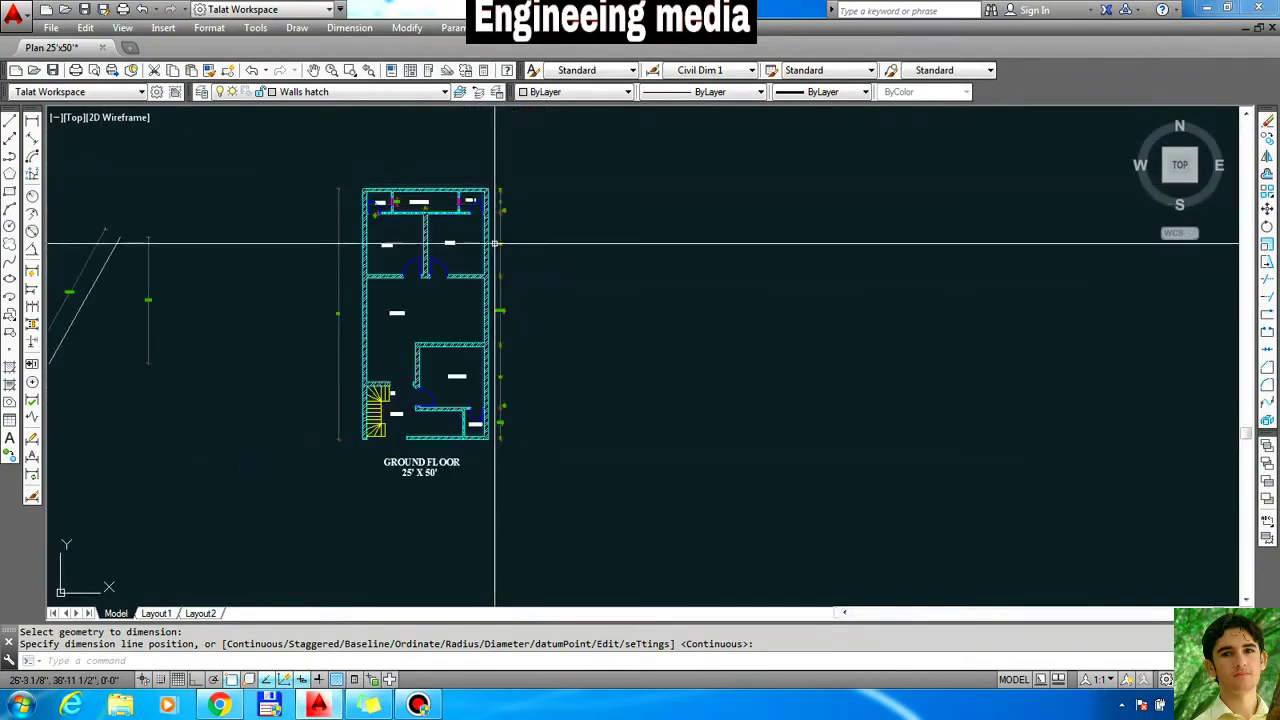
scroll(494, 248, up, 3)
scroll(494, 248, down, 3)
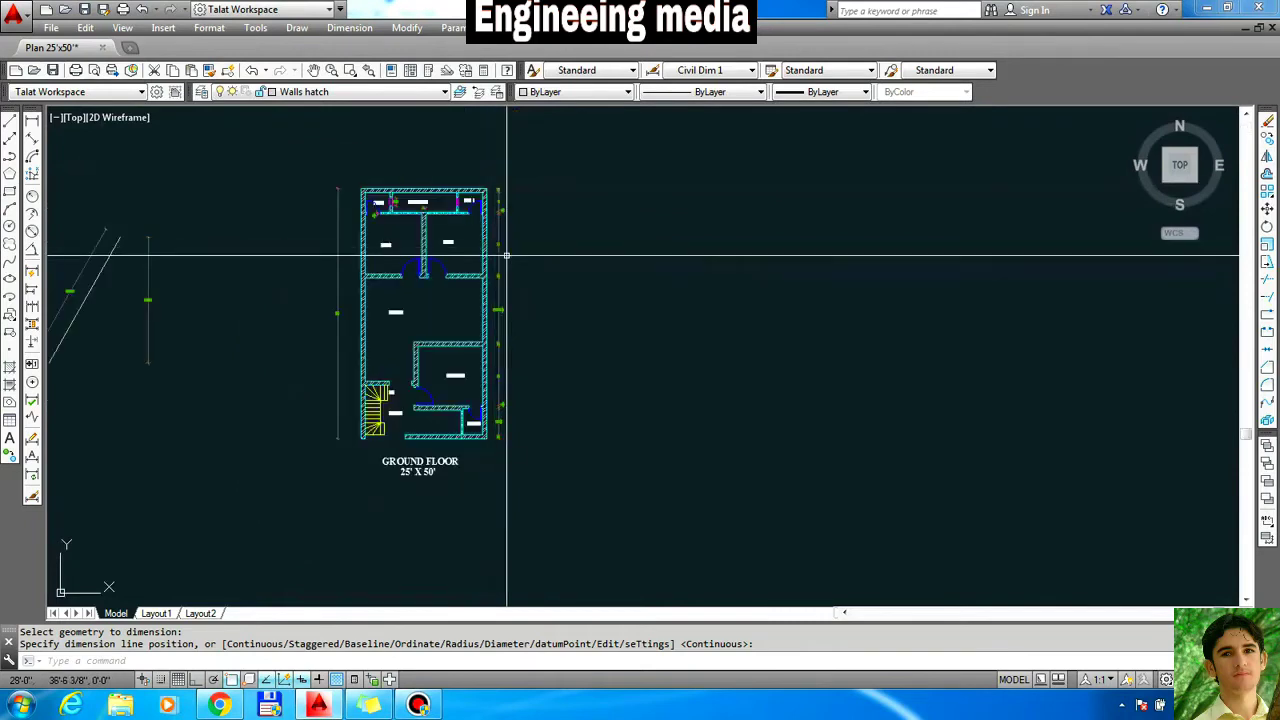
scroll(614, 360, up, 1)
- Erase the entire vertical dimension chain outside the plan's right exterior wall
click(566, 481)
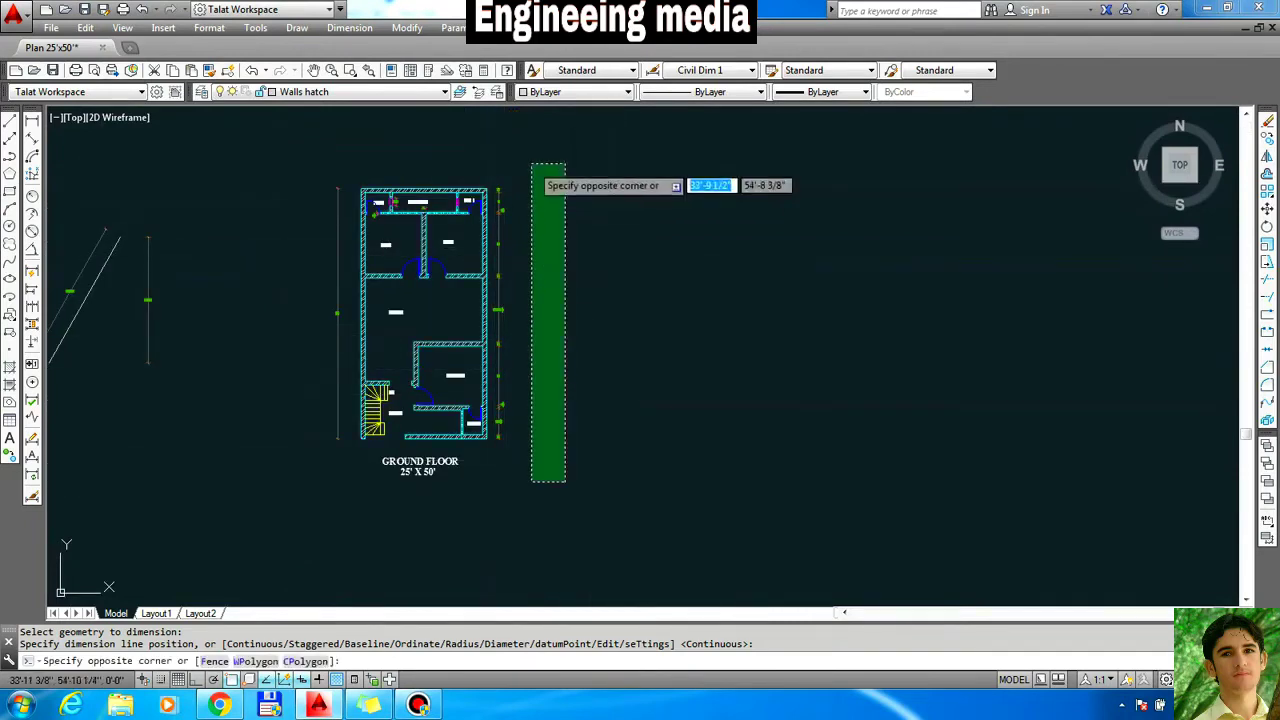
click(497, 162)
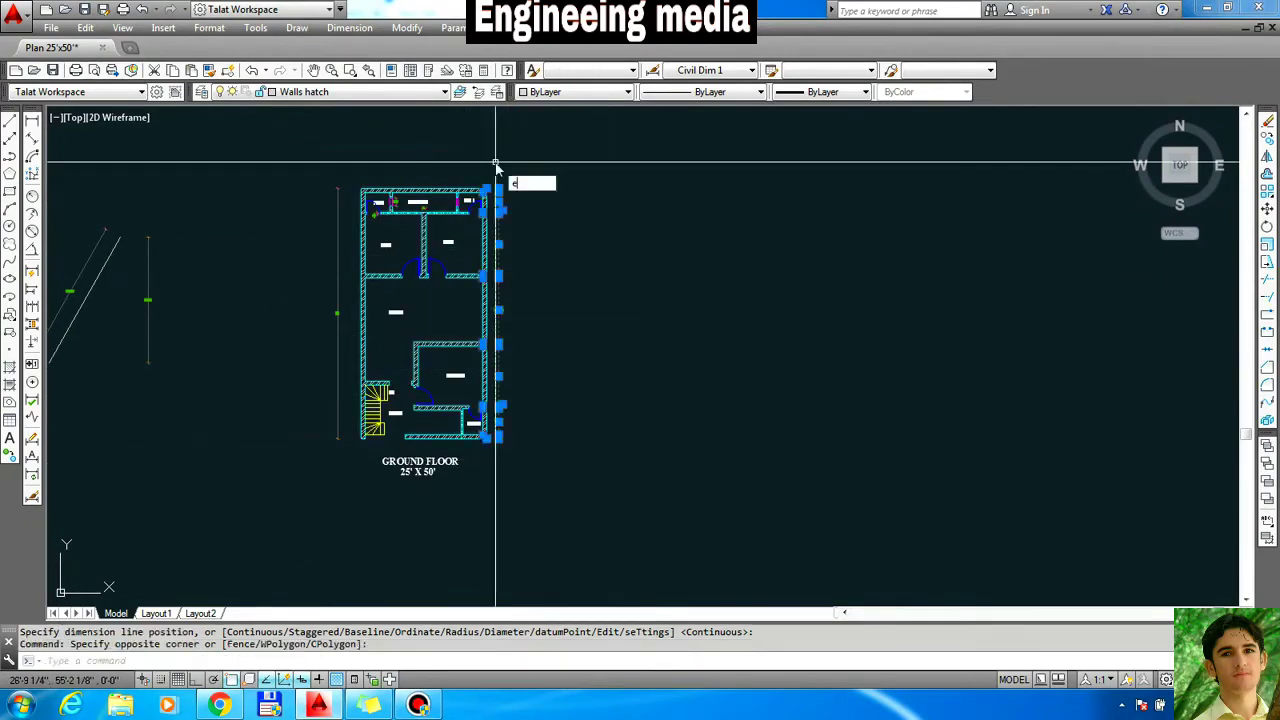
text(e)
key(Return)
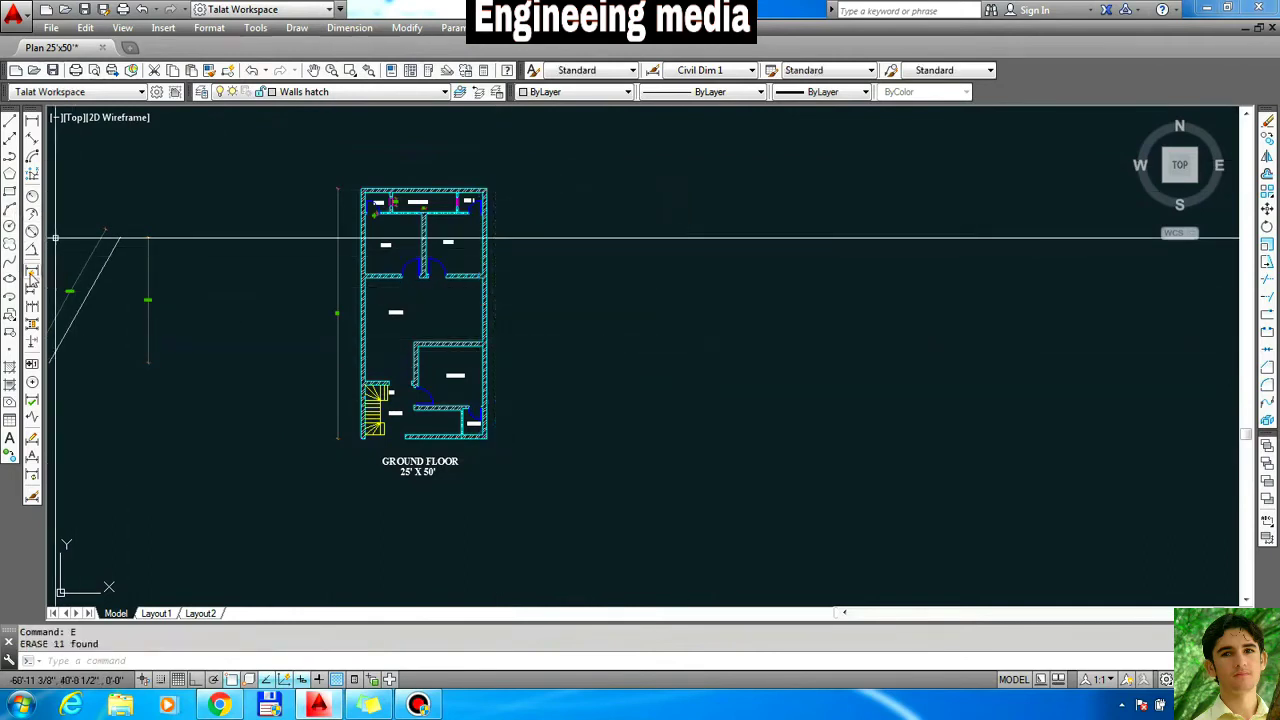
- Use Quick Dimension on the walls along the floor plan's right side, placing the continuous vertical chain close to the exterior wall
click(32, 277)
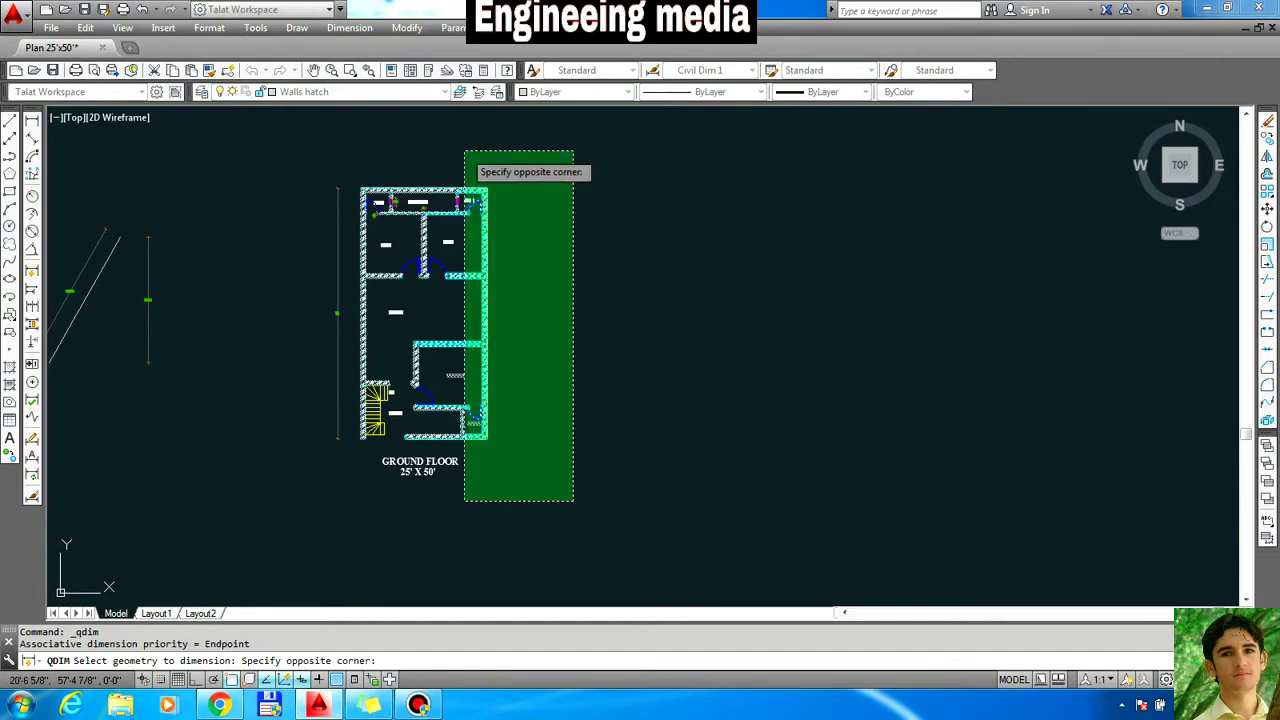
click(463, 150)
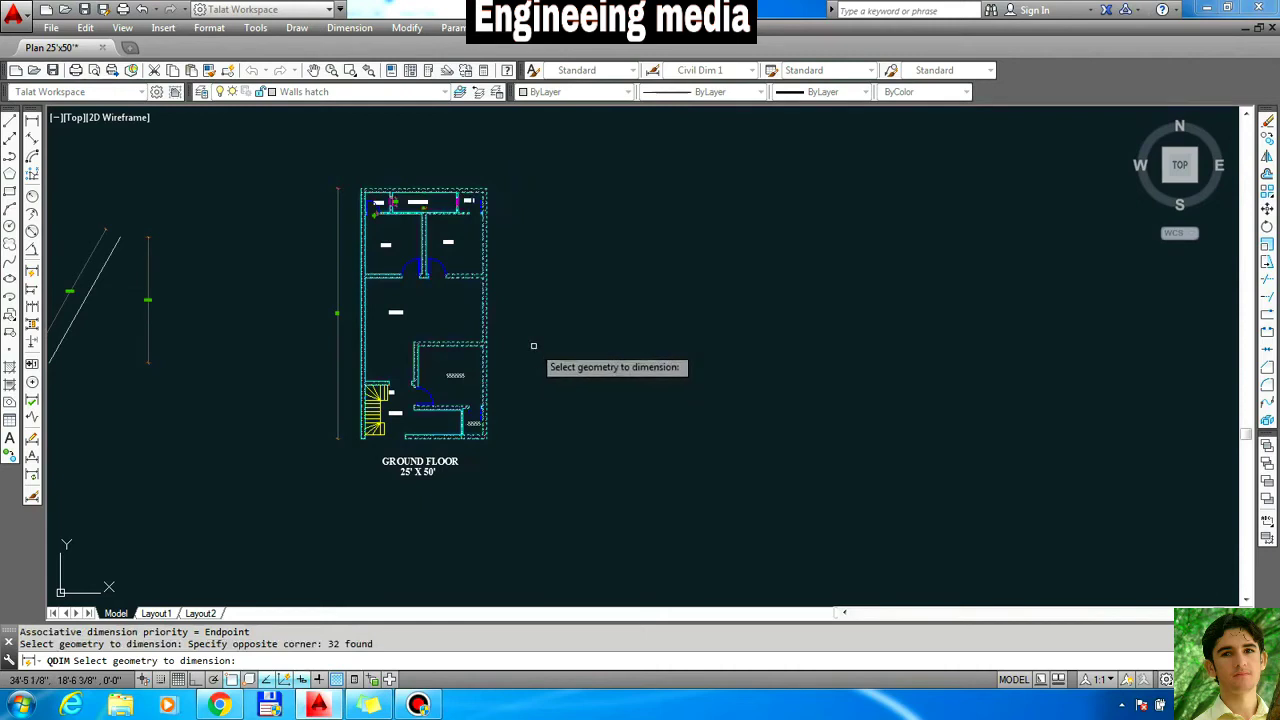
key(Return)
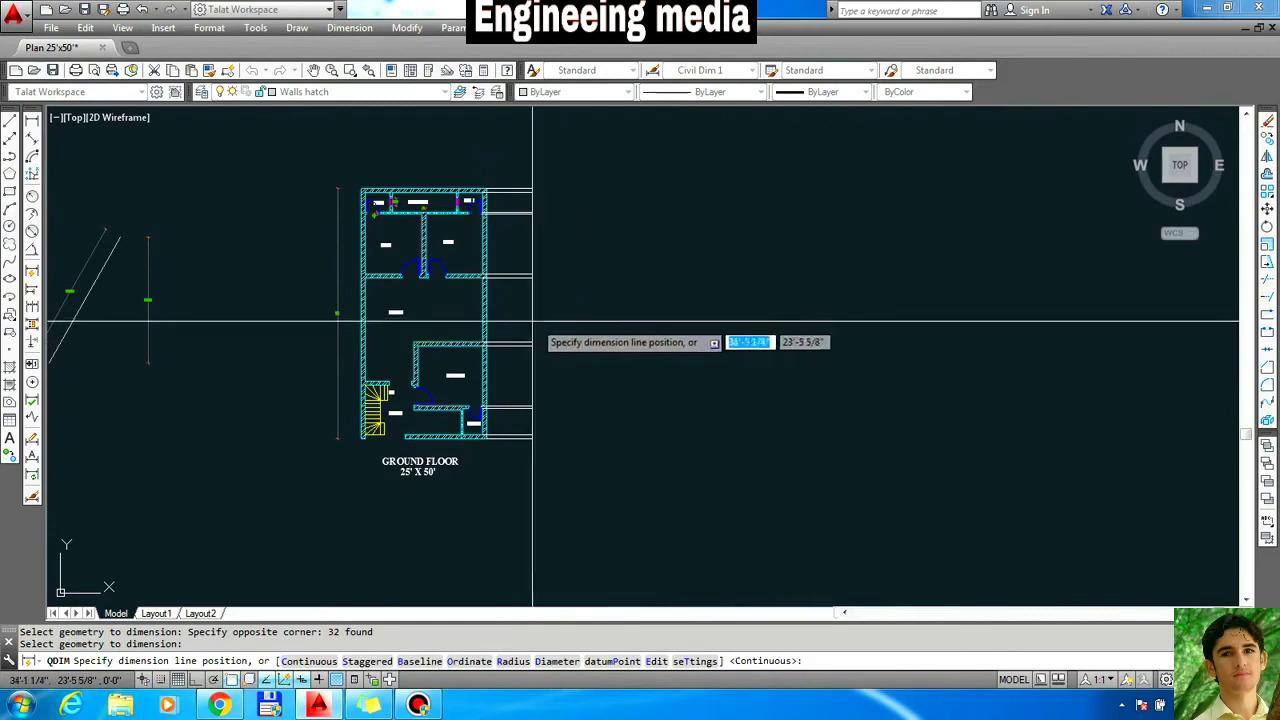
click(504, 321)
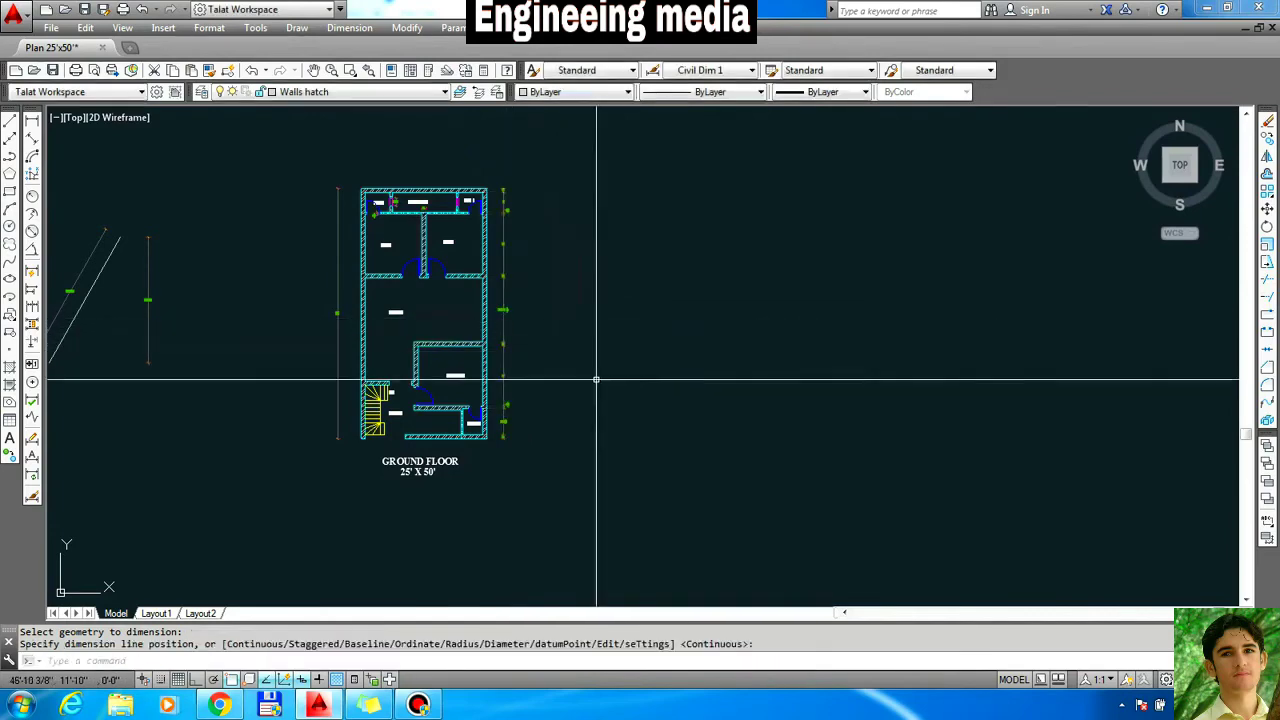
- Examine the vertical dimension chain beside the DRAWING room and BATH 3 against the walls it measures
scroll(513, 420, up, 6)
scroll(517, 420, down, 3)
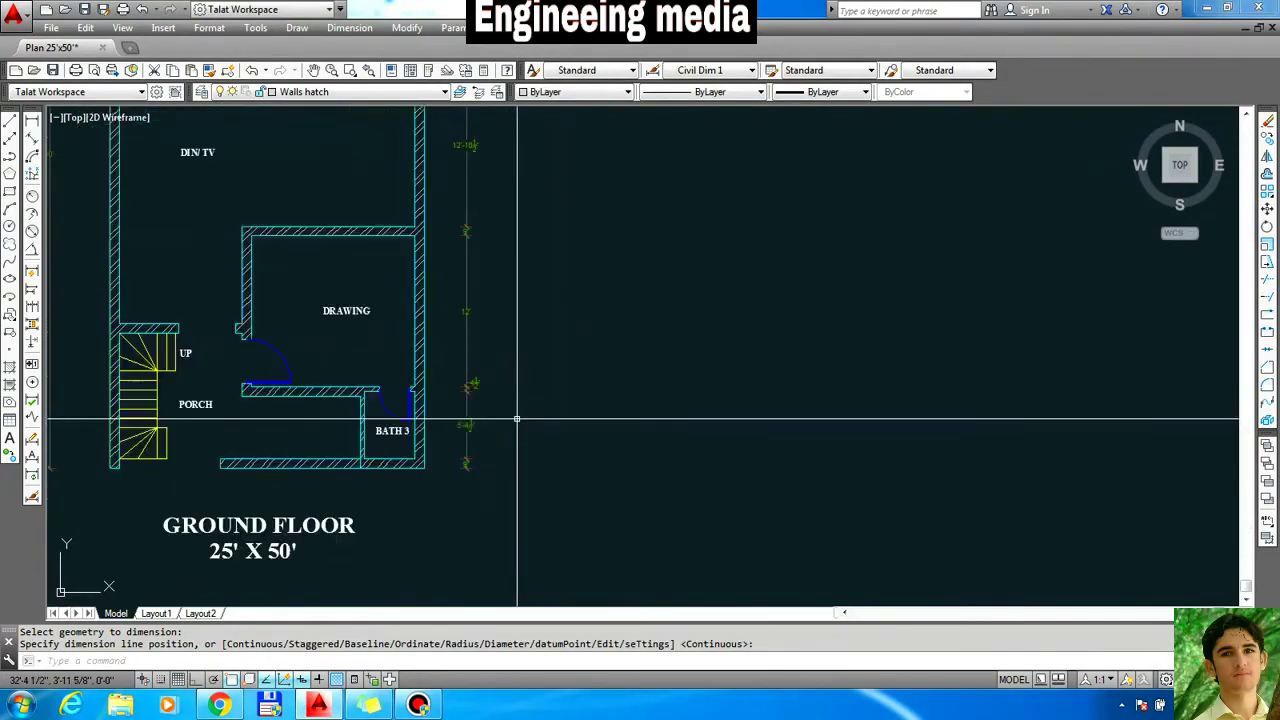
scroll(517, 420, up, 4)
scroll(466, 366, down, 2)
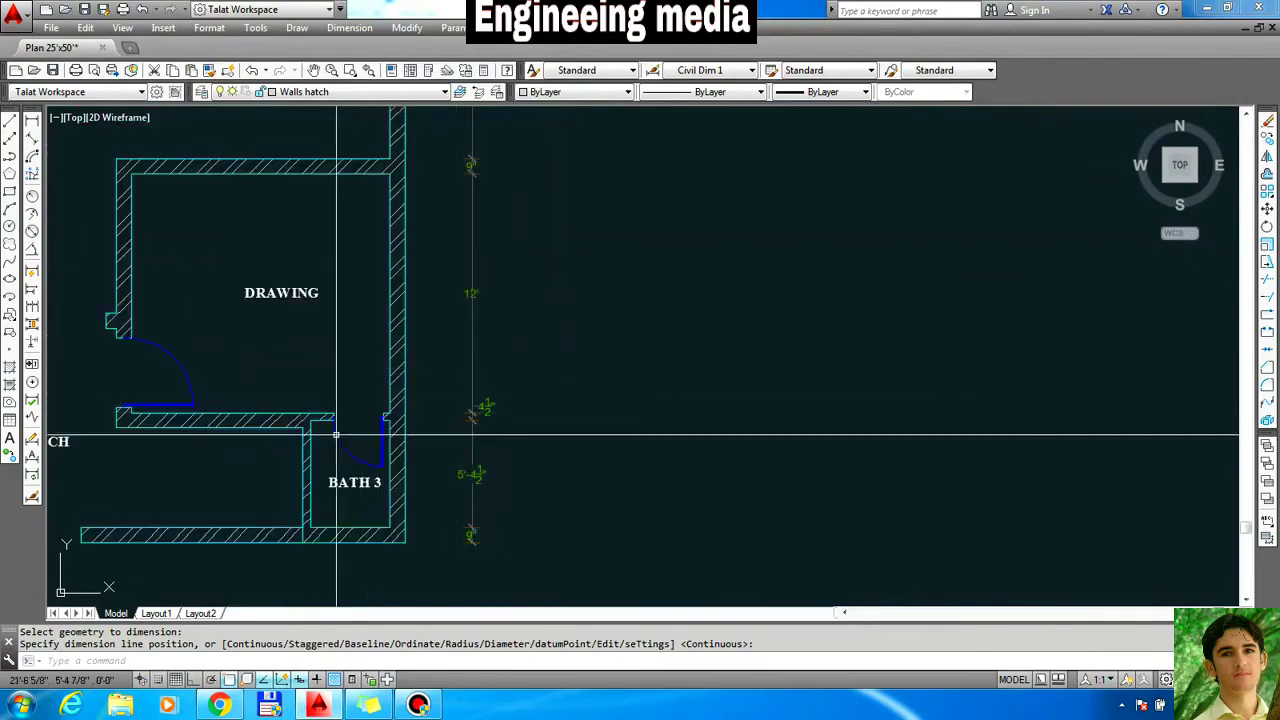
scroll(441, 330, down, 2)
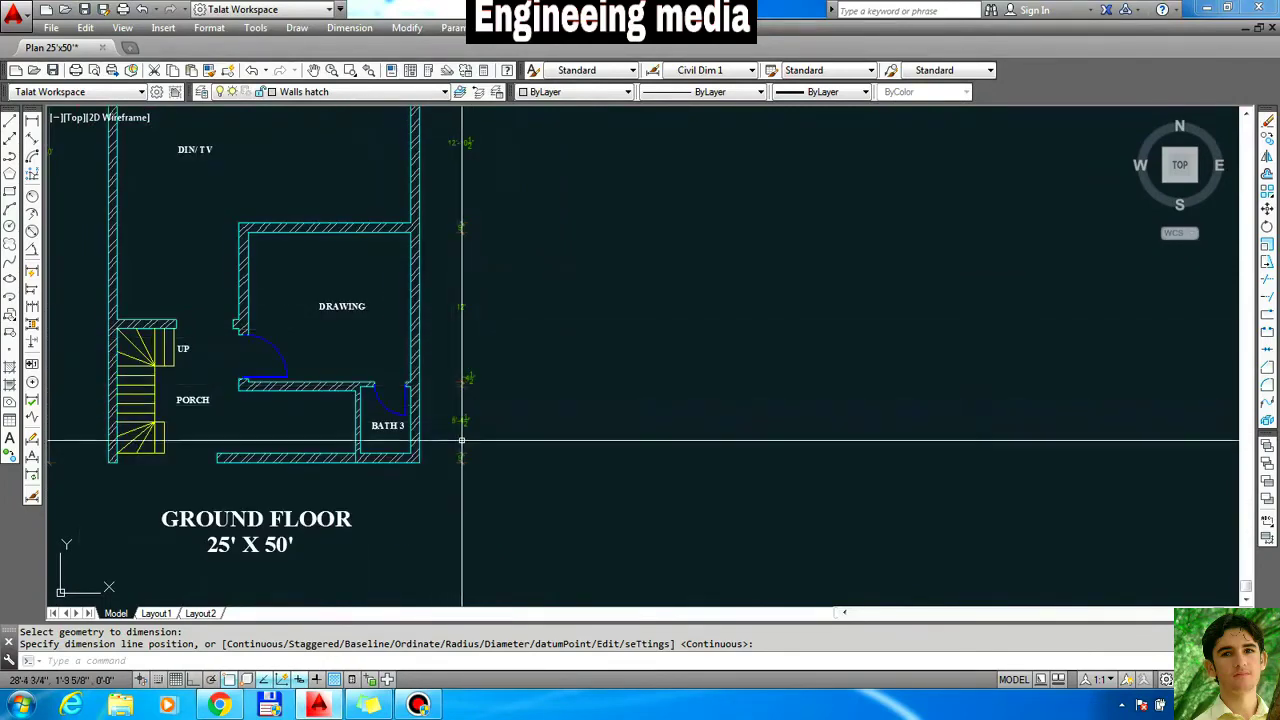
scroll(462, 441, down, 3)
scroll(466, 505, up, 4)
scroll(471, 494, down, 2)
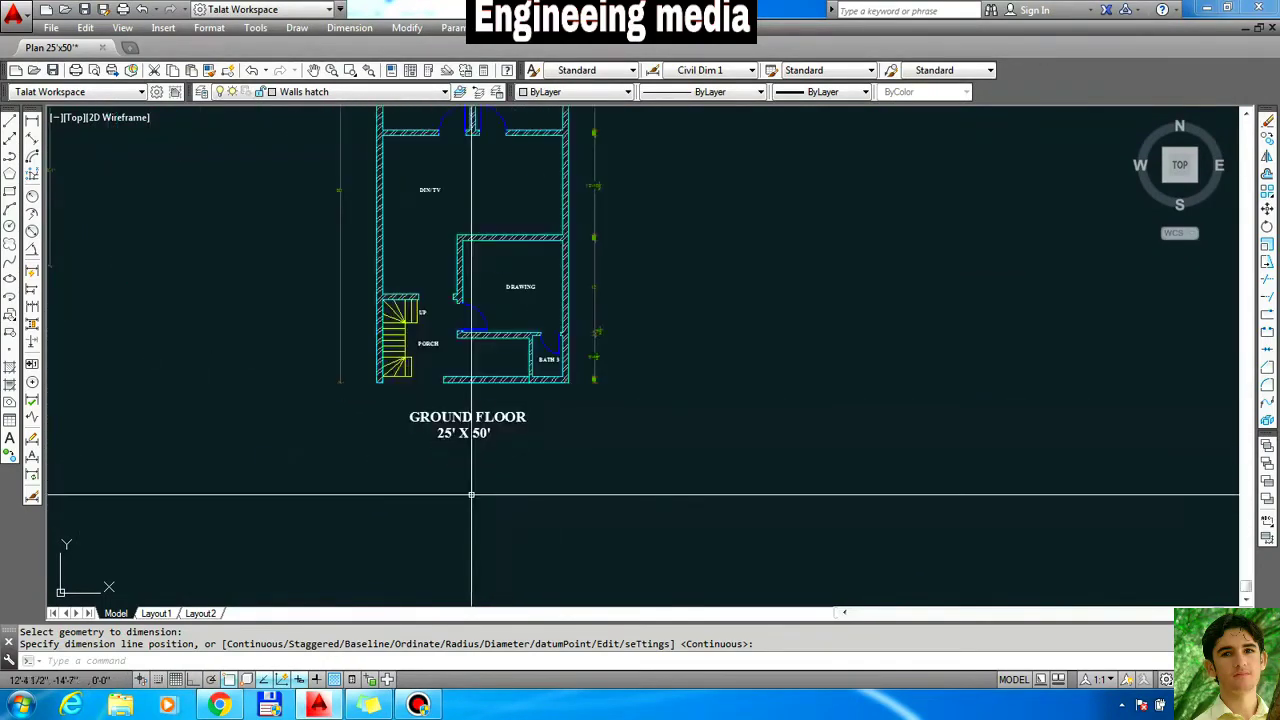
- Use Quick Dimension on the walls and stairs along the plan's lower edge, placing a continuous horizontal chain below the 25' X 50' title
key(Return)
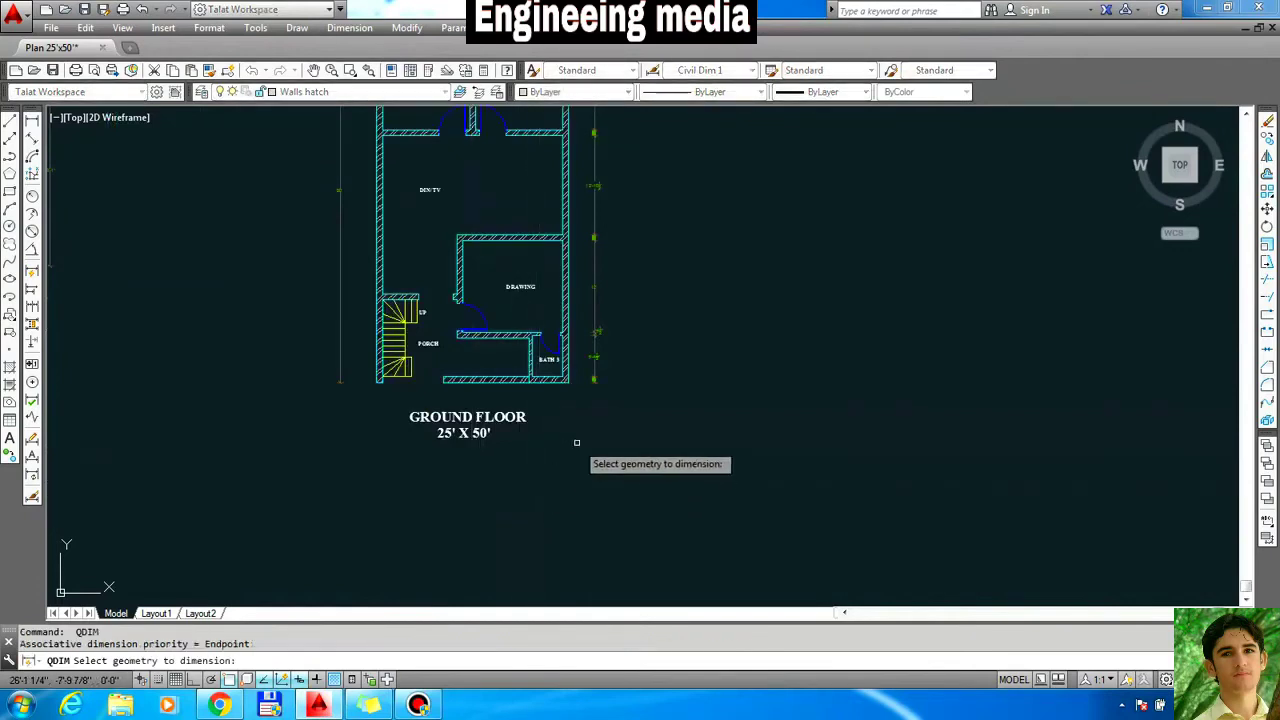
click(583, 428)
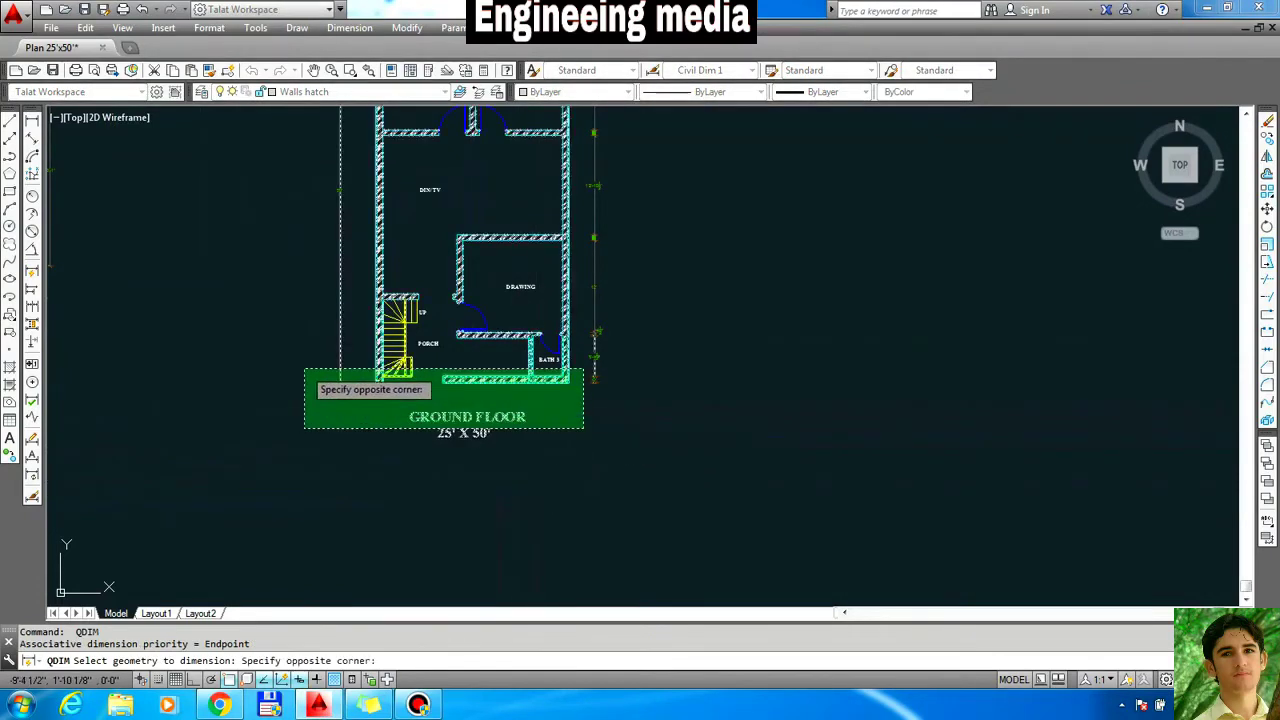
click(304, 370)
key(Return)
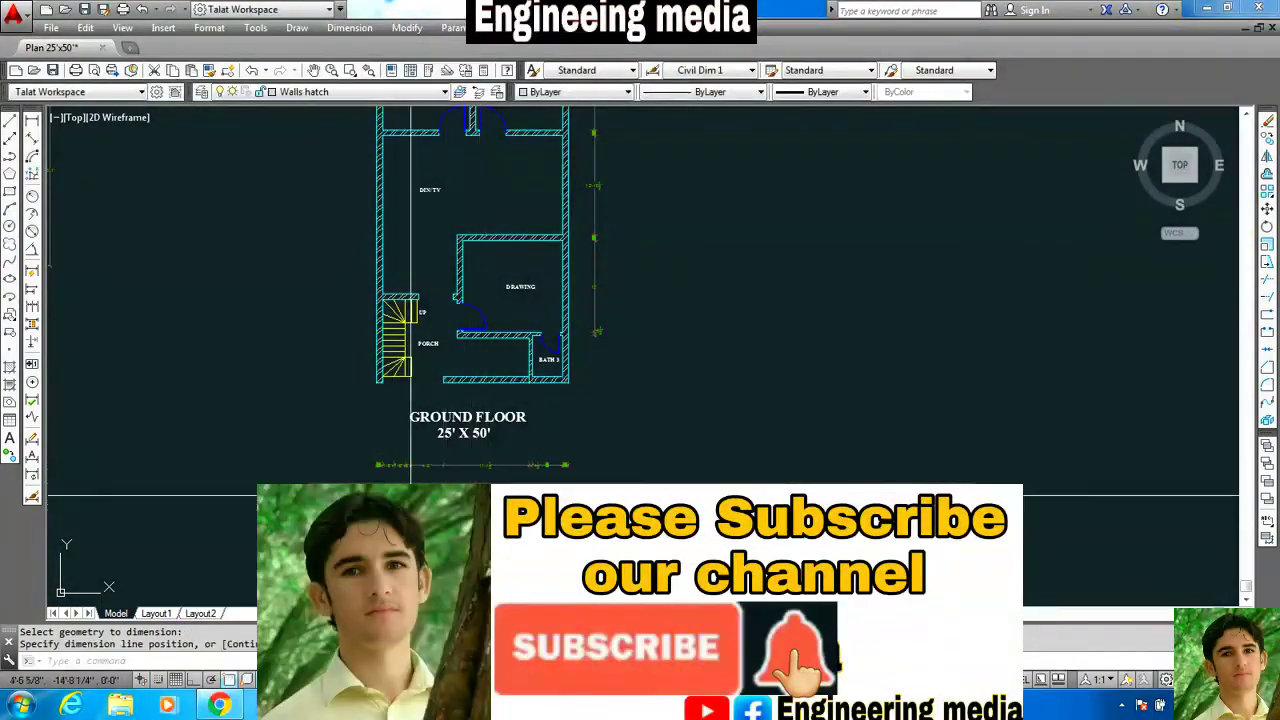
- Erase the stair dimensions, the inner 9" and both 1'-6" ones, from the horizontal chain below the title
scroll(410, 494, up, 5)
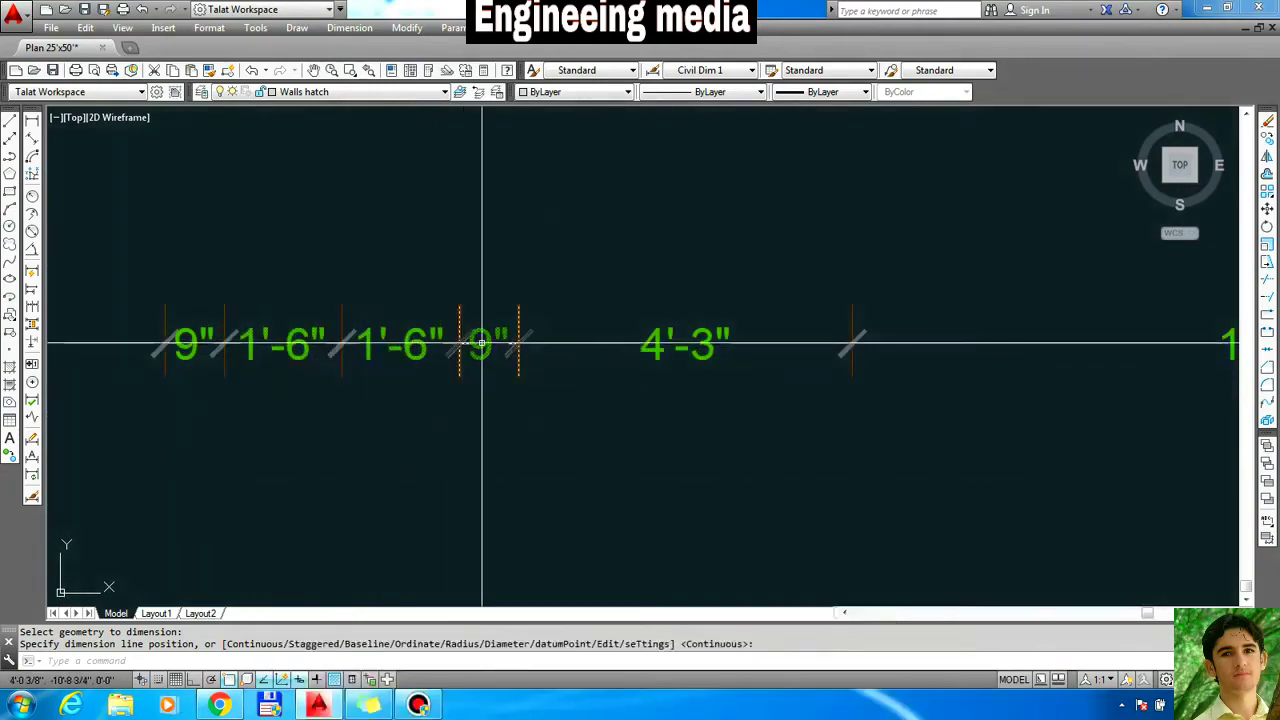
scroll(357, 449, down, 6)
scroll(340, 190, up, 2)
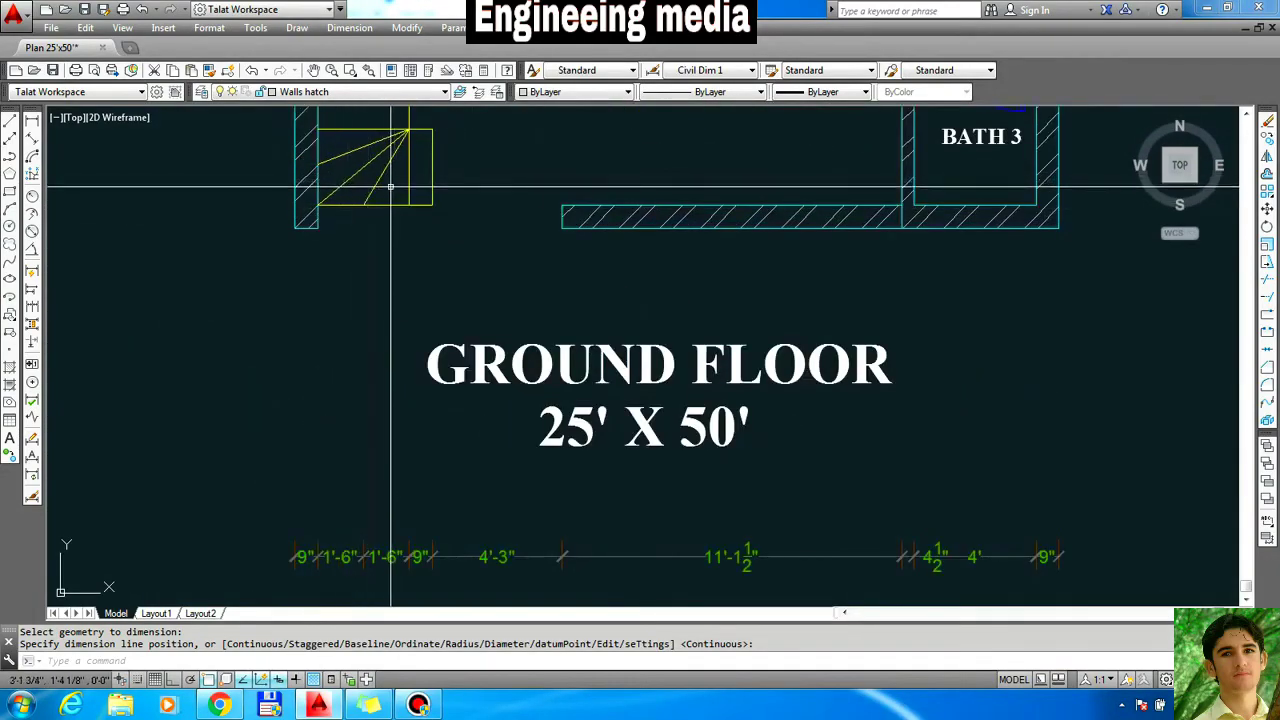
scroll(390, 186, down, 2)
scroll(380, 423, up, 4)
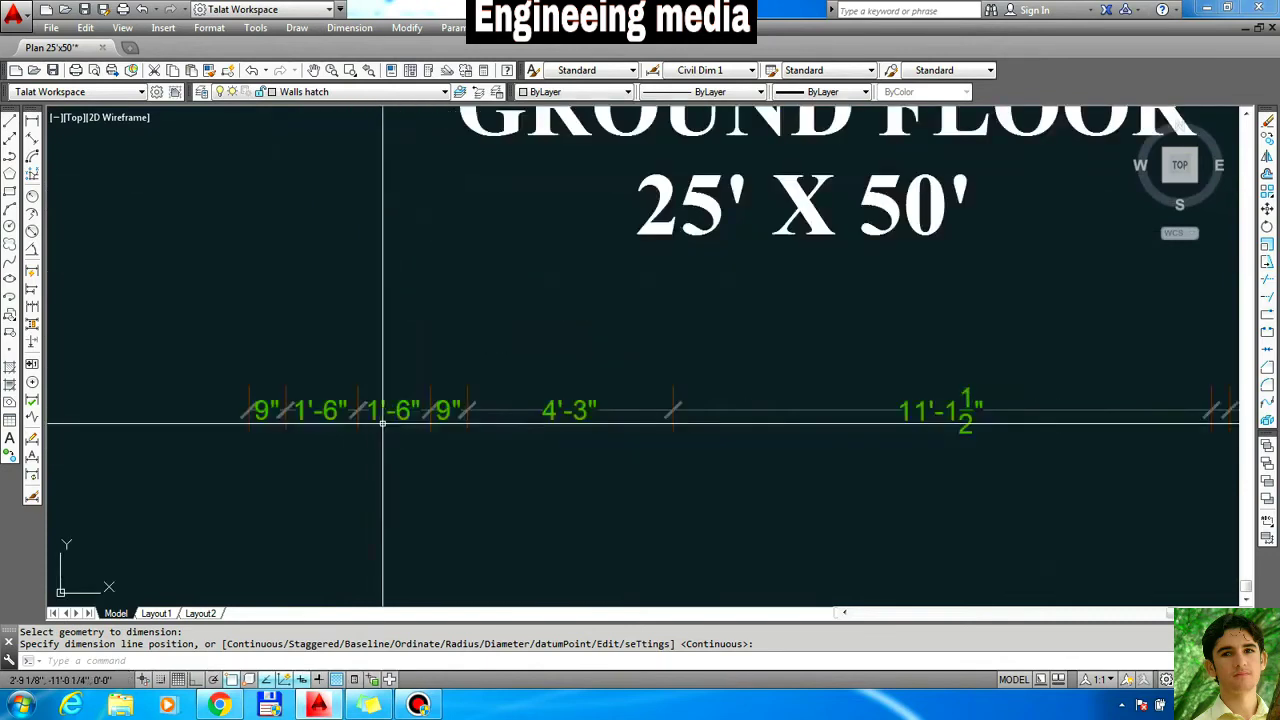
click(432, 410)
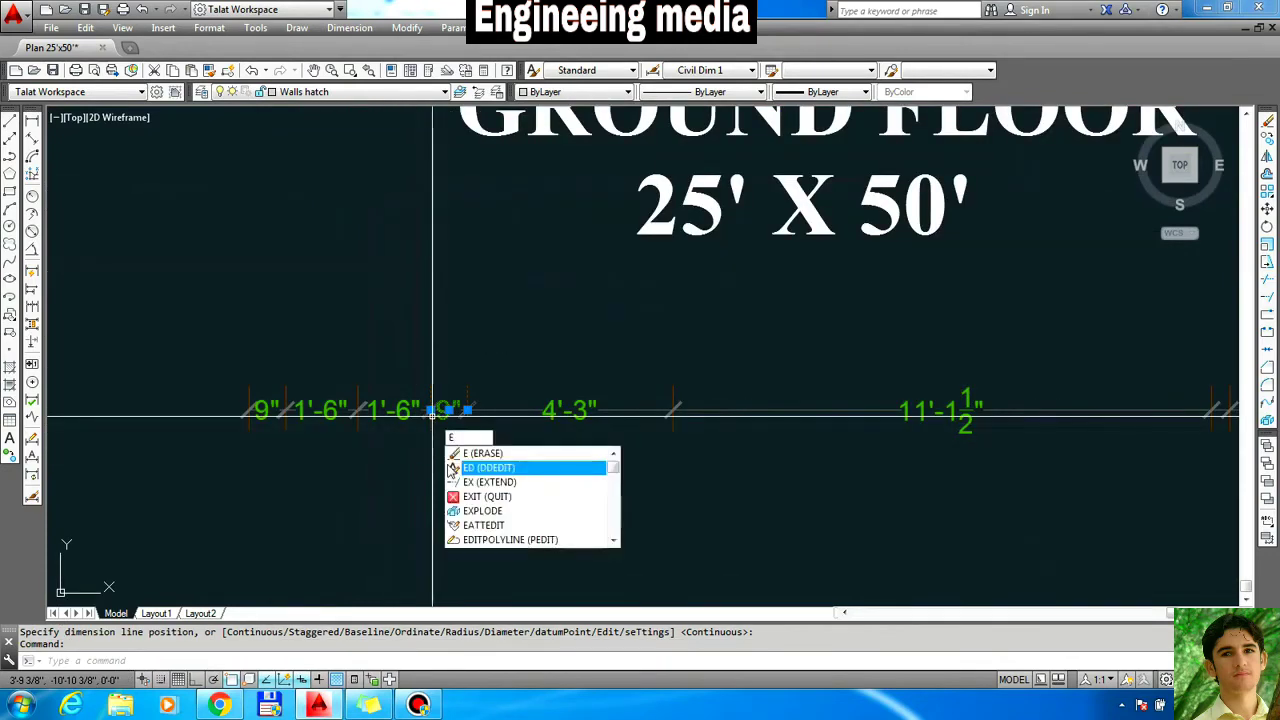
key(Return)
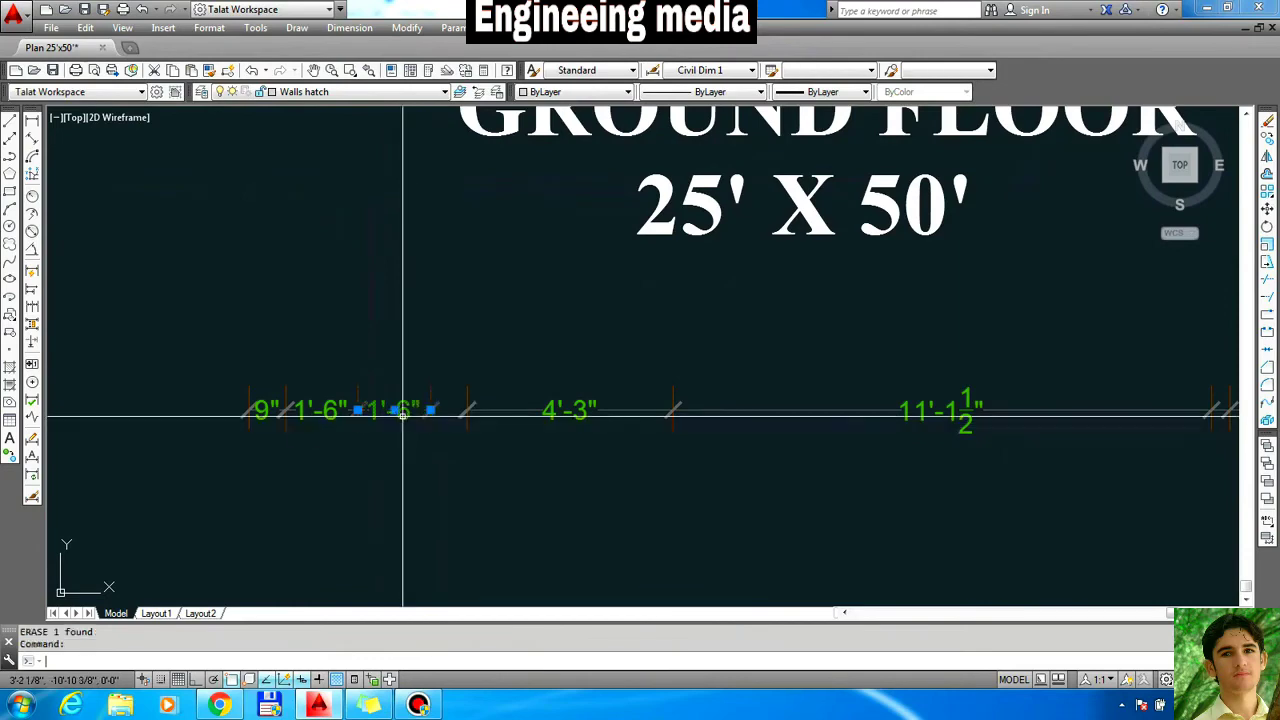
scroll(403, 410, down, 3)
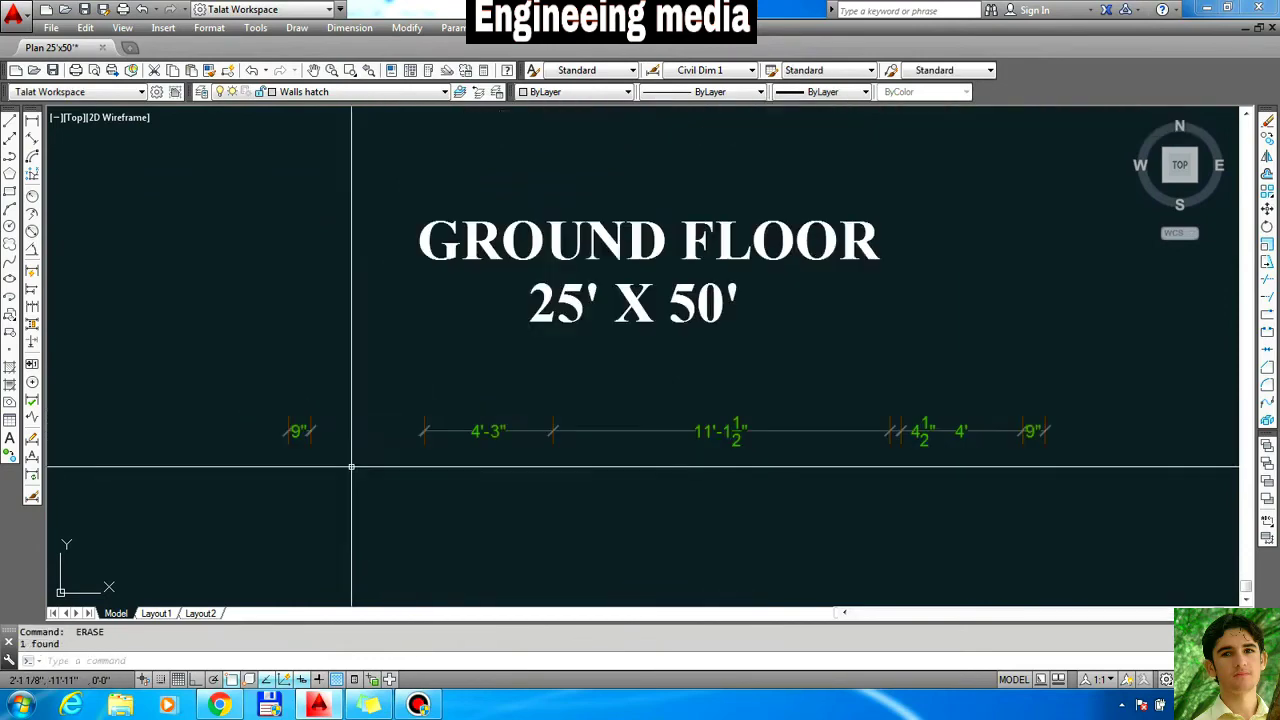
- Erase the remaining horizontal dimensions below the GROUND FLOOR title
scroll(351, 466, down, 2)
click(835, 482)
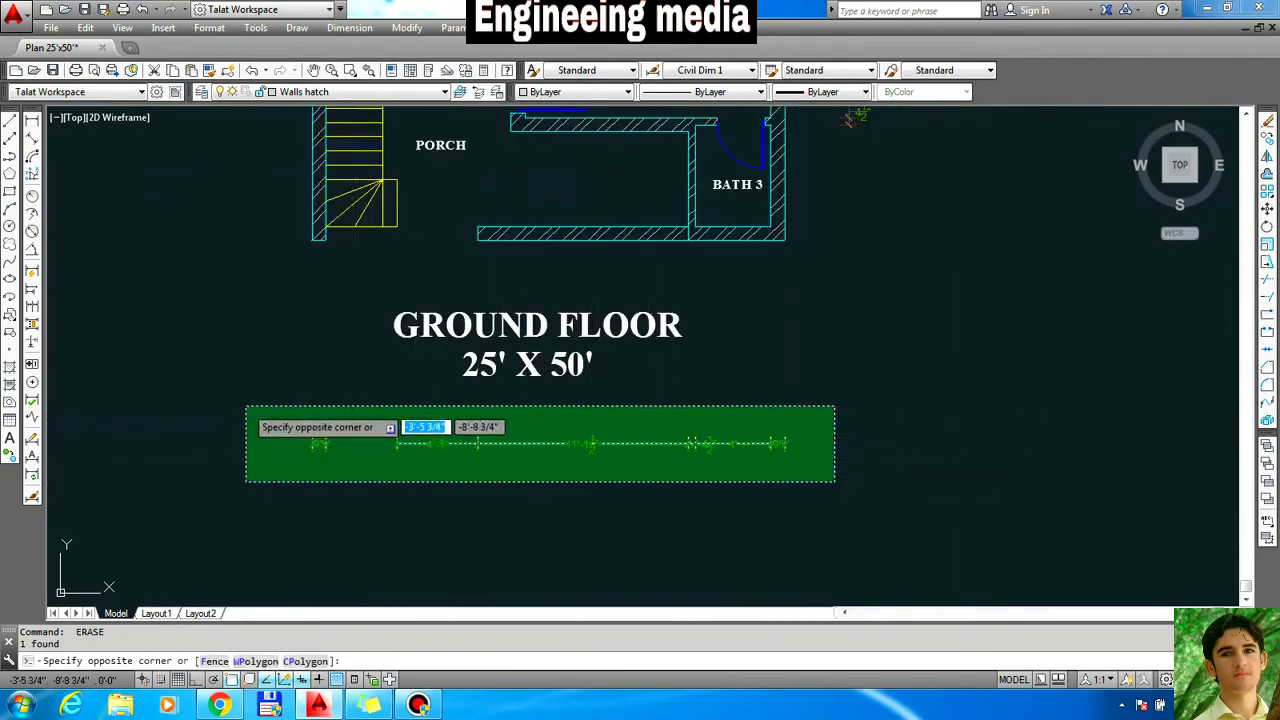
click(246, 406)
key(Return)
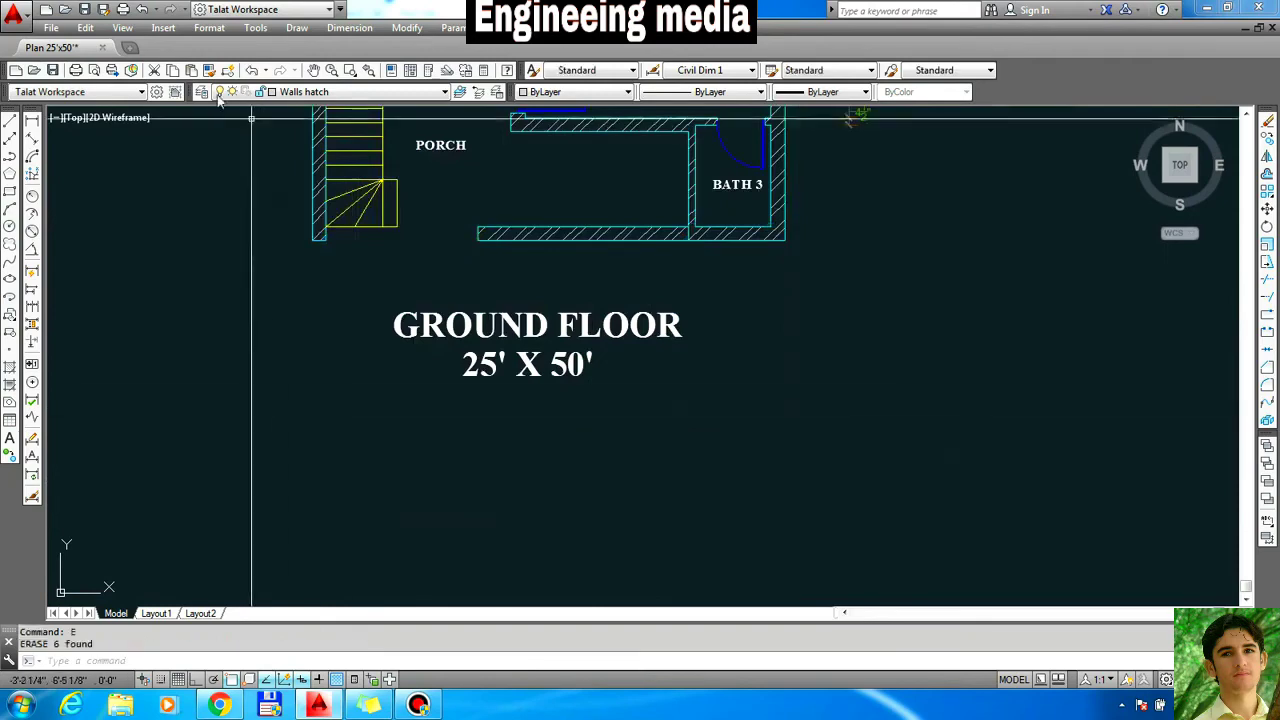
- Use Quick Dimension on only the outer lower wall lines, excluding the stairs, placing the horizontal chain between the walls and the title
click(31, 271)
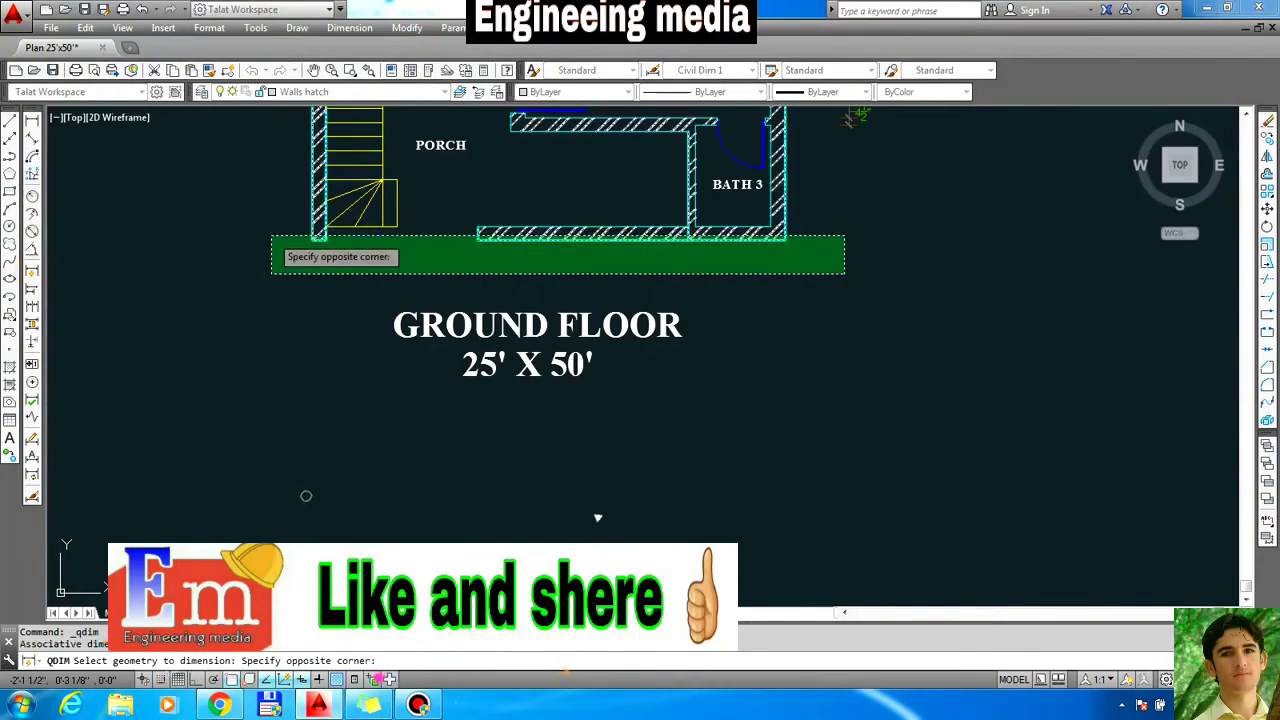
click(271, 236)
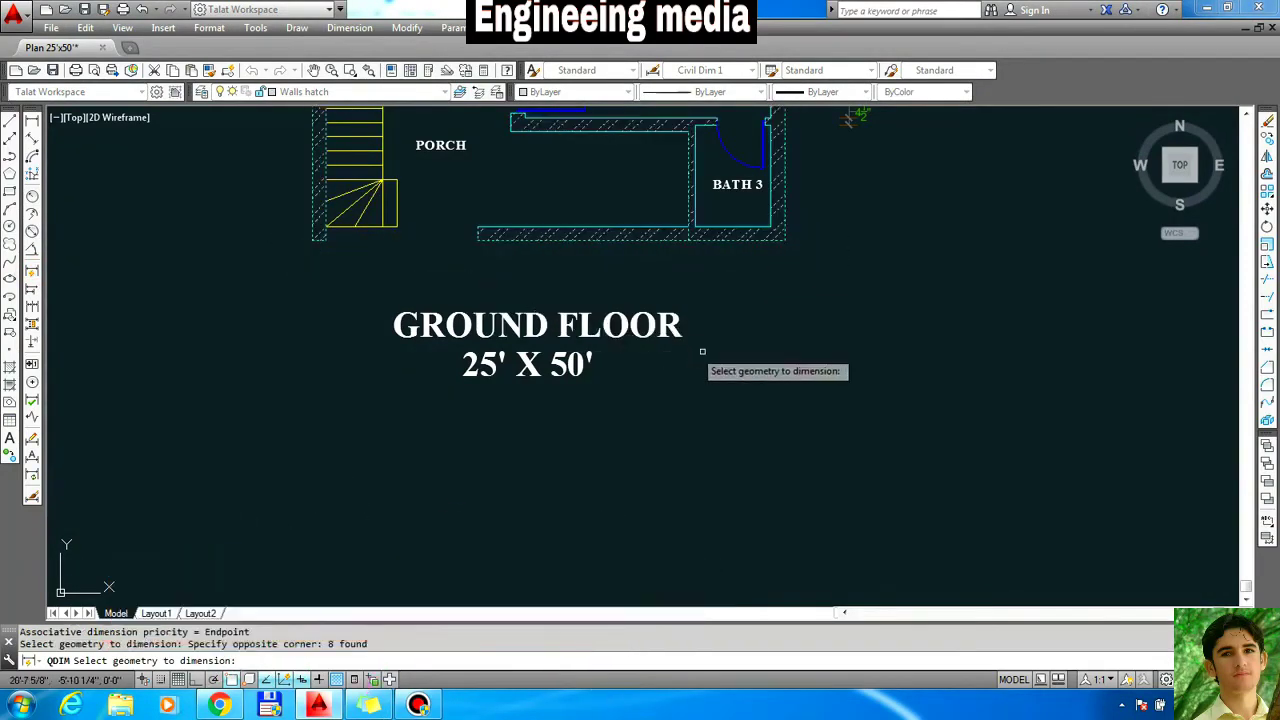
key(Return)
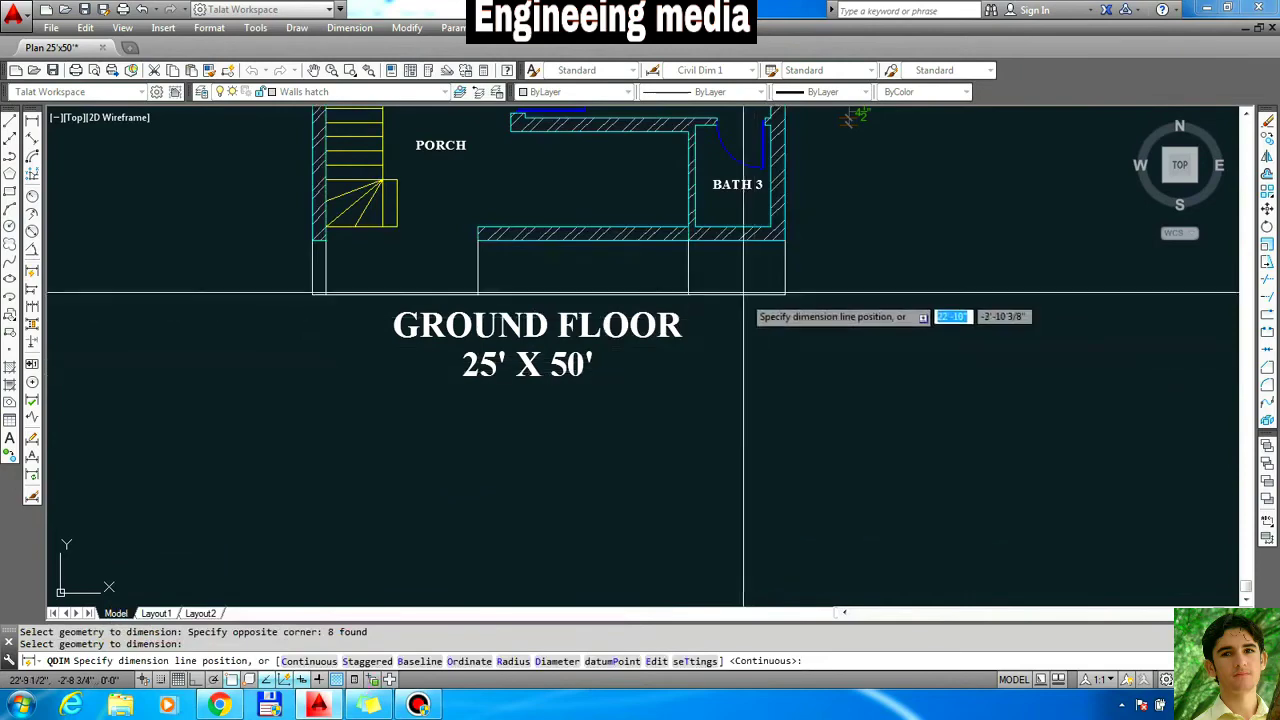
click(743, 270)
scroll(379, 262, up, 2)
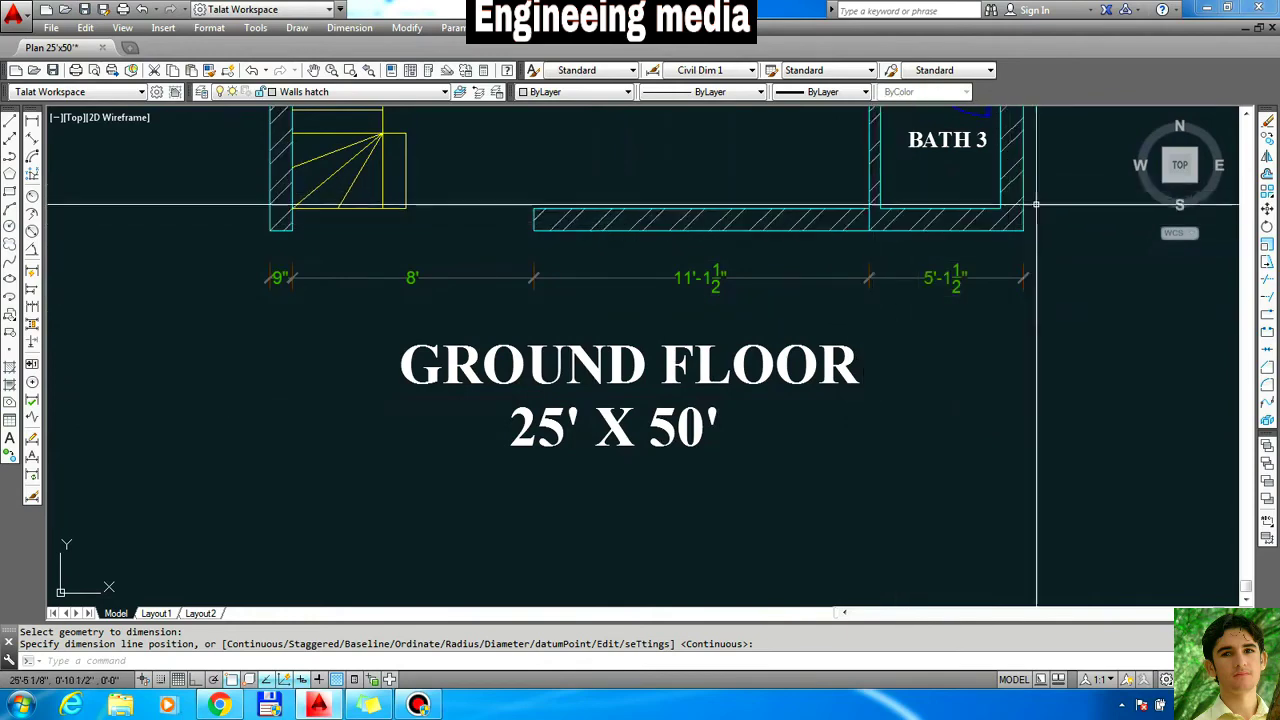
- Erase the horizontal dimension chain between the lower walls and the GROUND FLOOR title
key(Escape)
click(1048, 313)
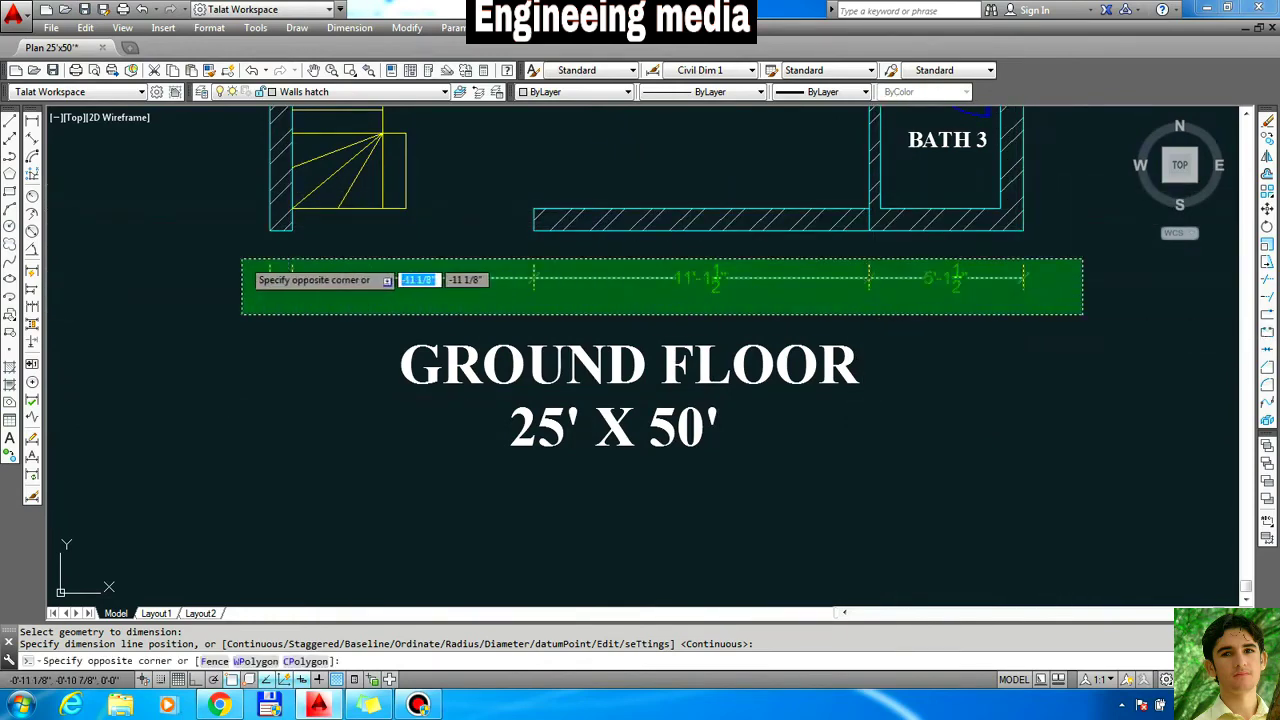
click(240, 258)
key(Return)
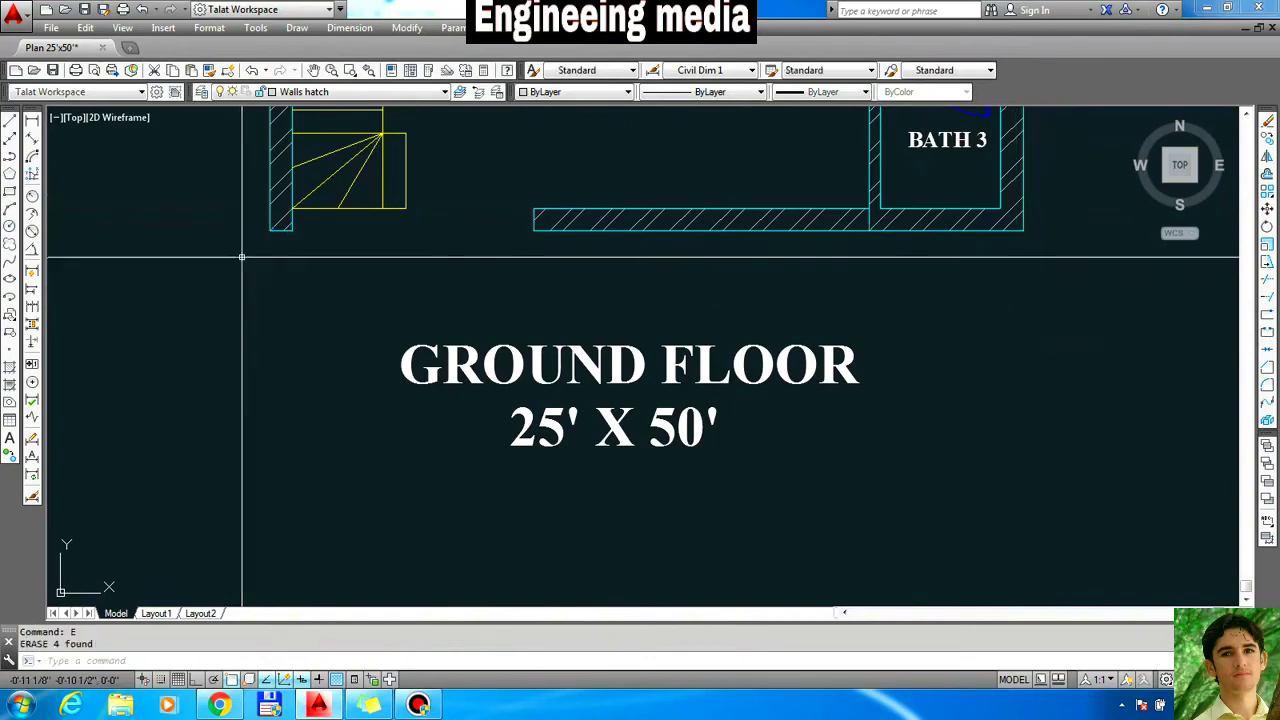
- Use Quick Dimension on the plan's lower walls with the stair lines removed from the selection, placing a continuous horizontal chain above the title
click(33, 272)
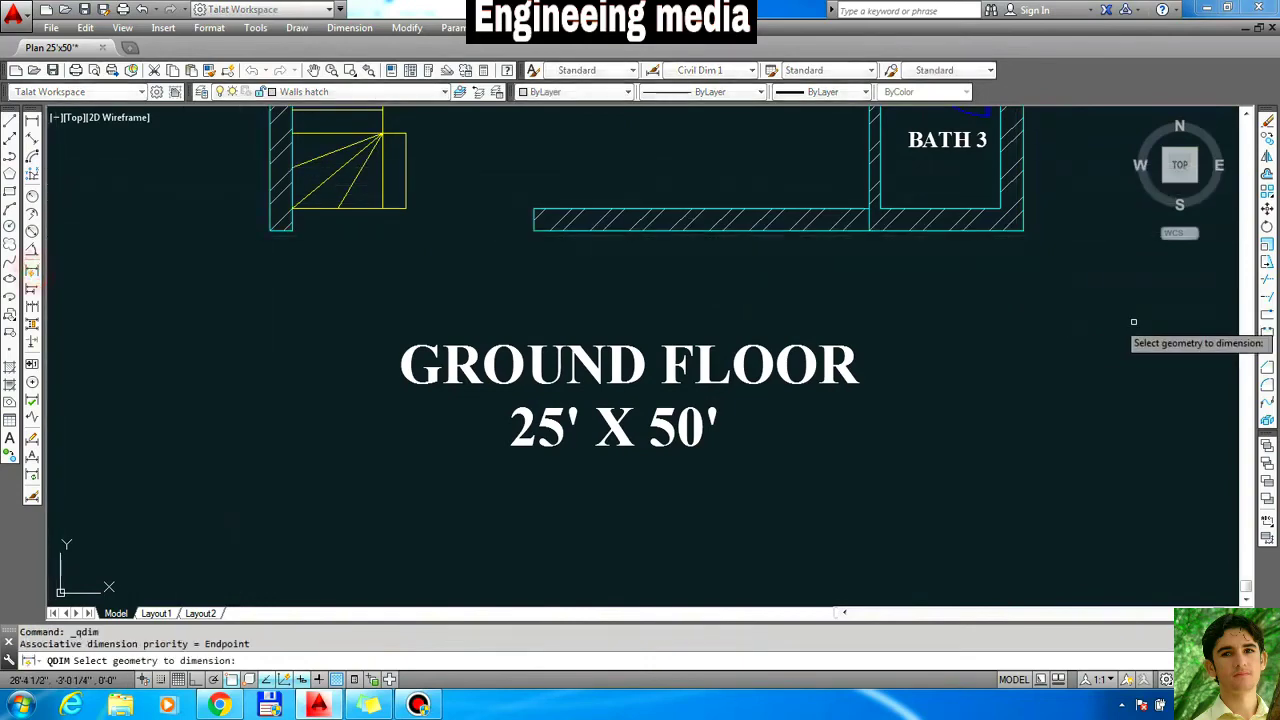
click(1179, 292)
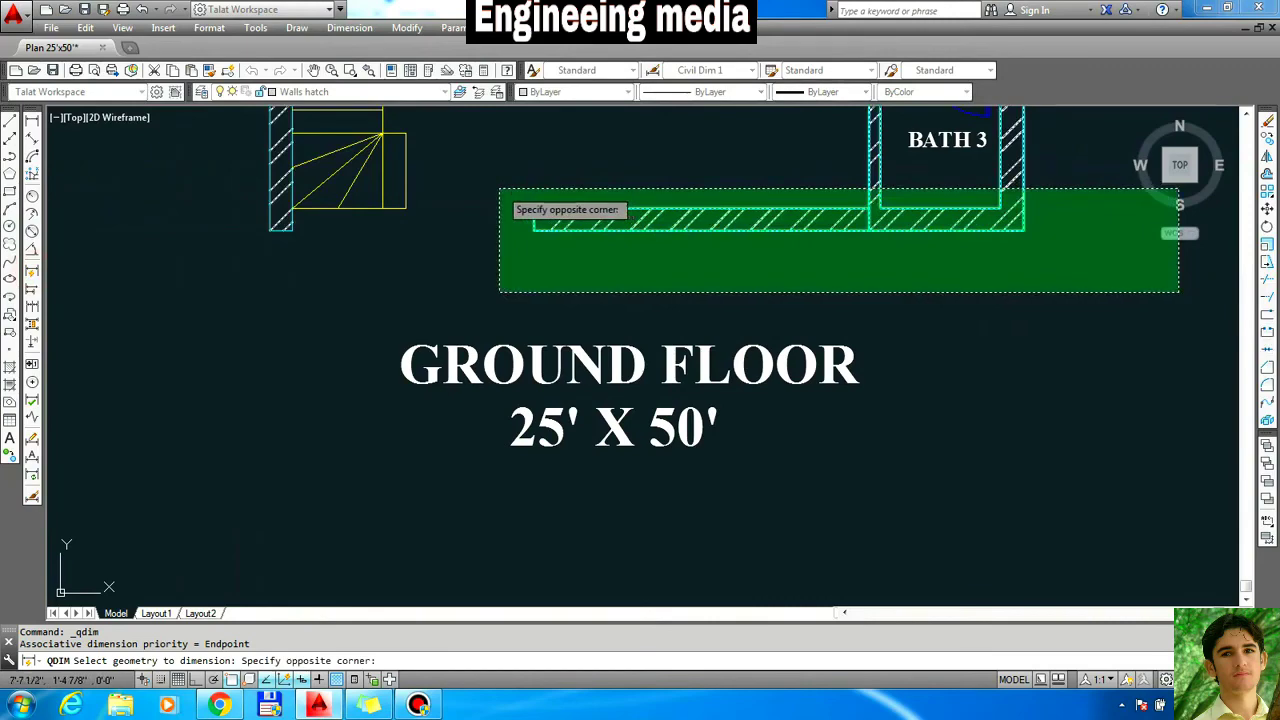
click(246, 192)
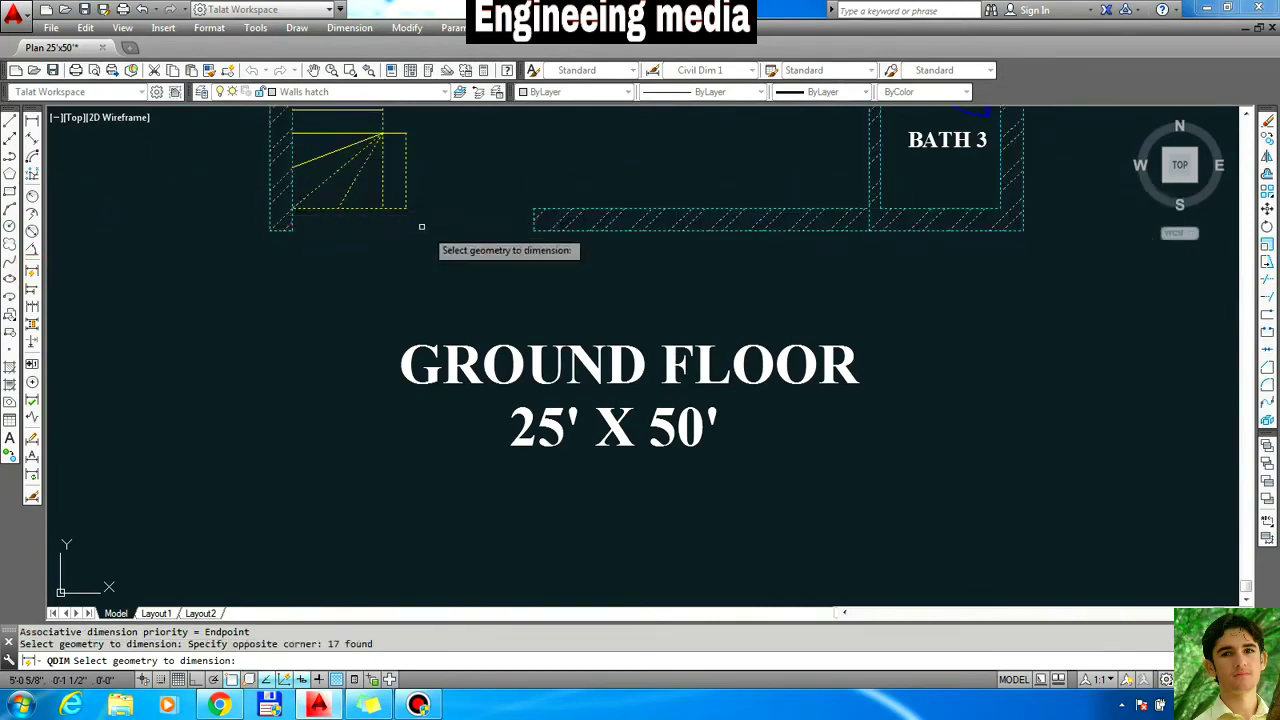
shift+click(318, 175)
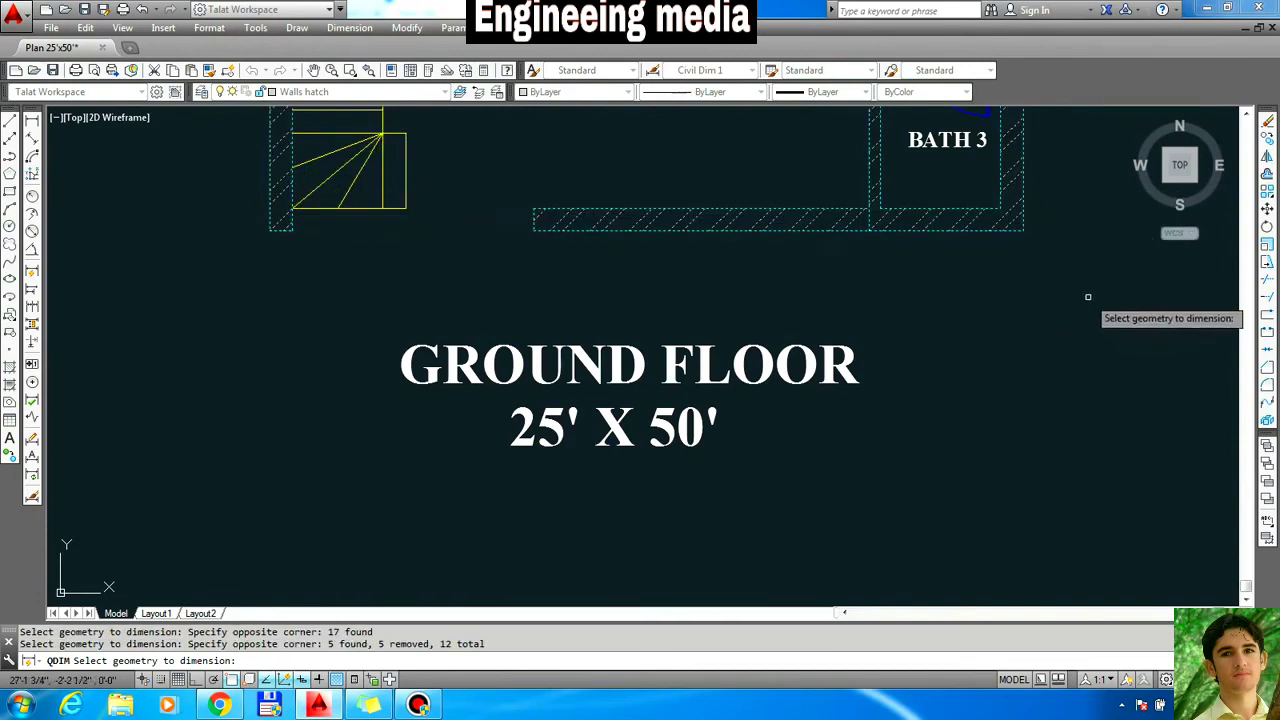
key(Return)
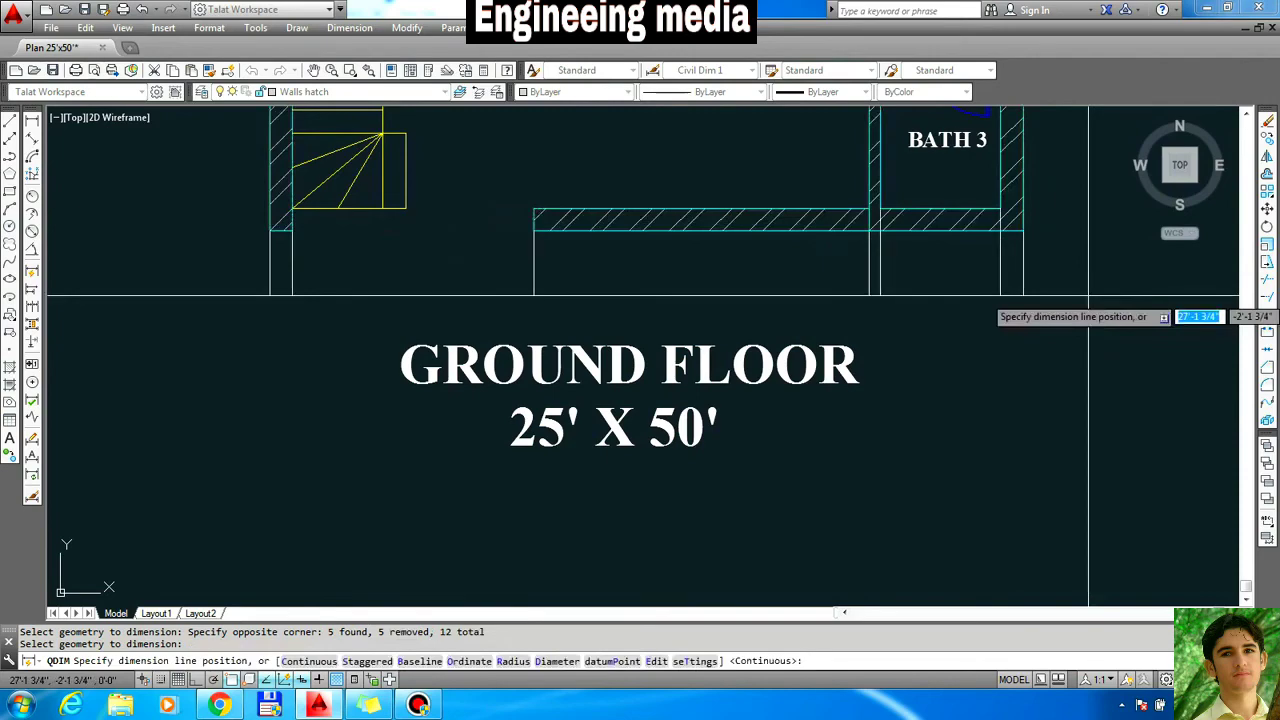
click(1089, 283)
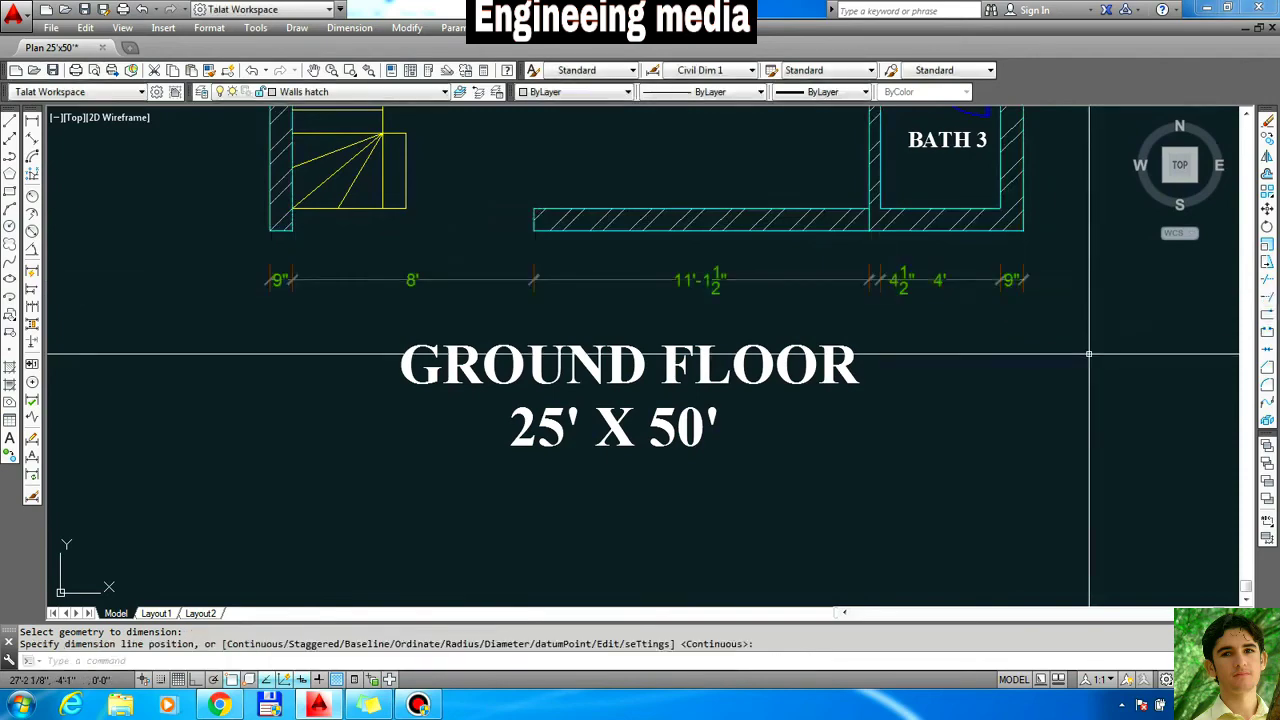
- Examine the horizontal chain below the porch and BATH 3, and the whole dimensioned floor plan beside the slanted line
scroll(517, 328, down, 2)
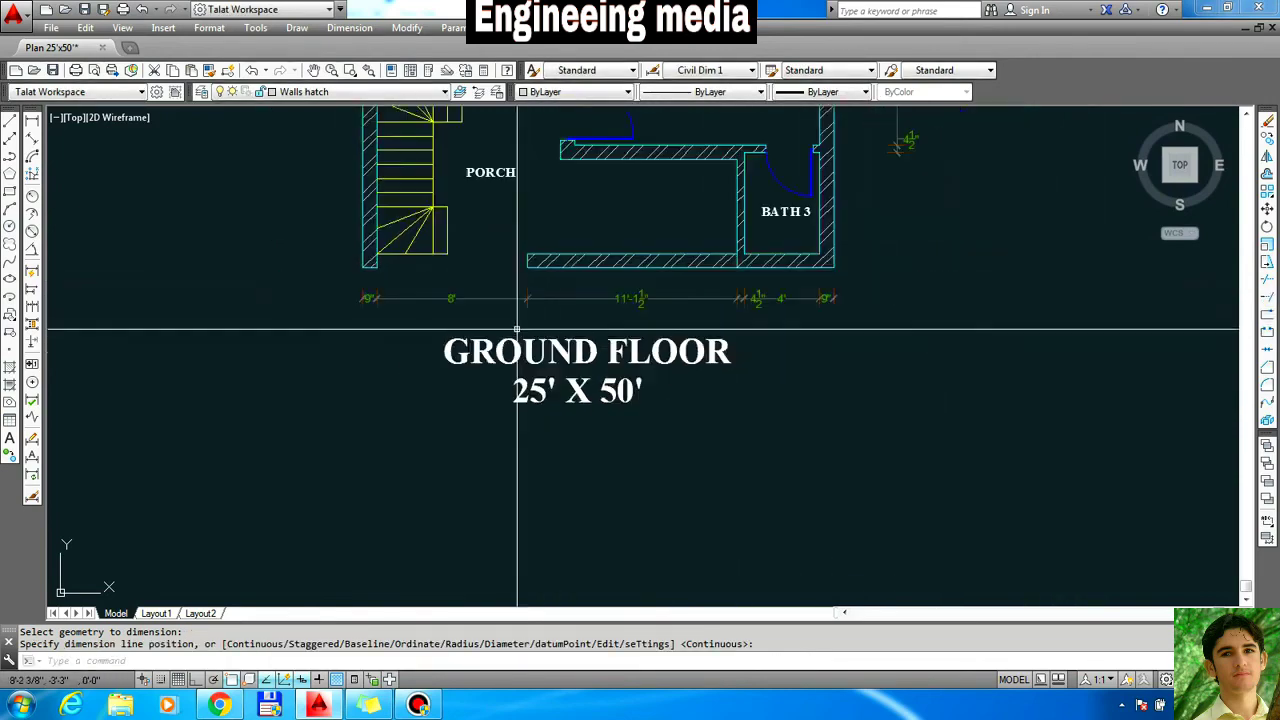
scroll(490, 300, up, 2)
scroll(540, 310, down, 4)
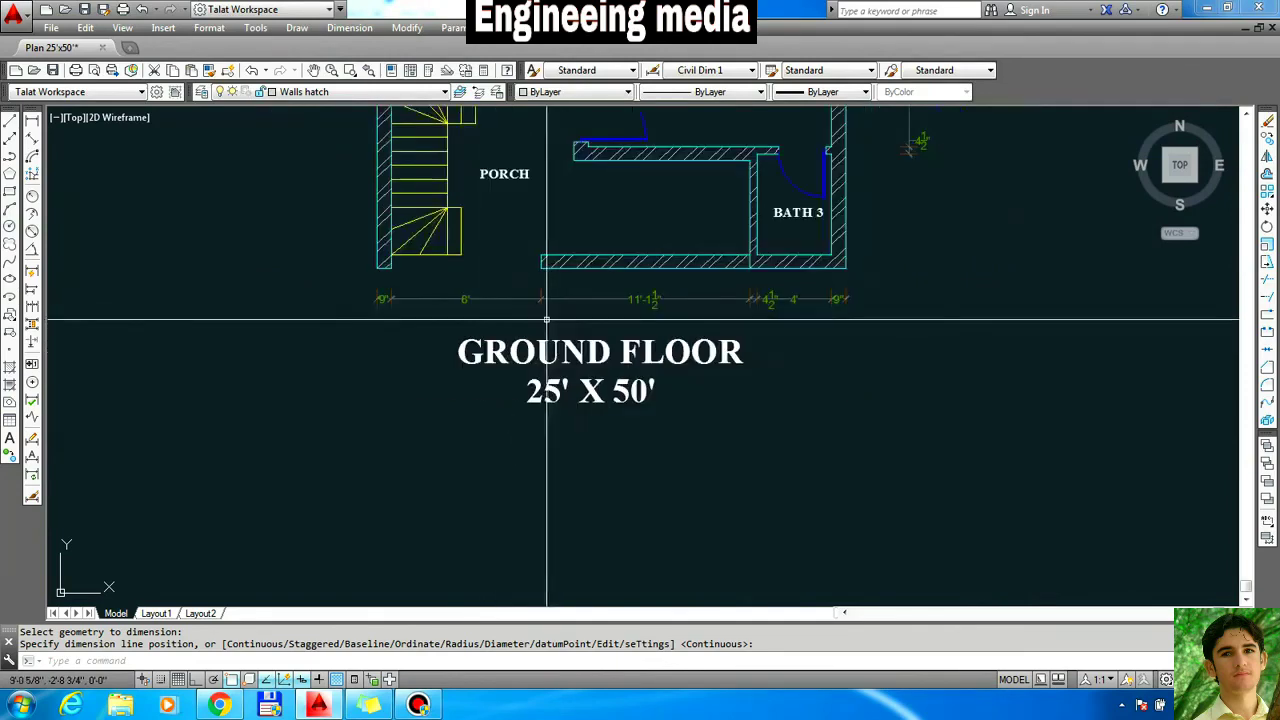
scroll(530, 337, down, 2)
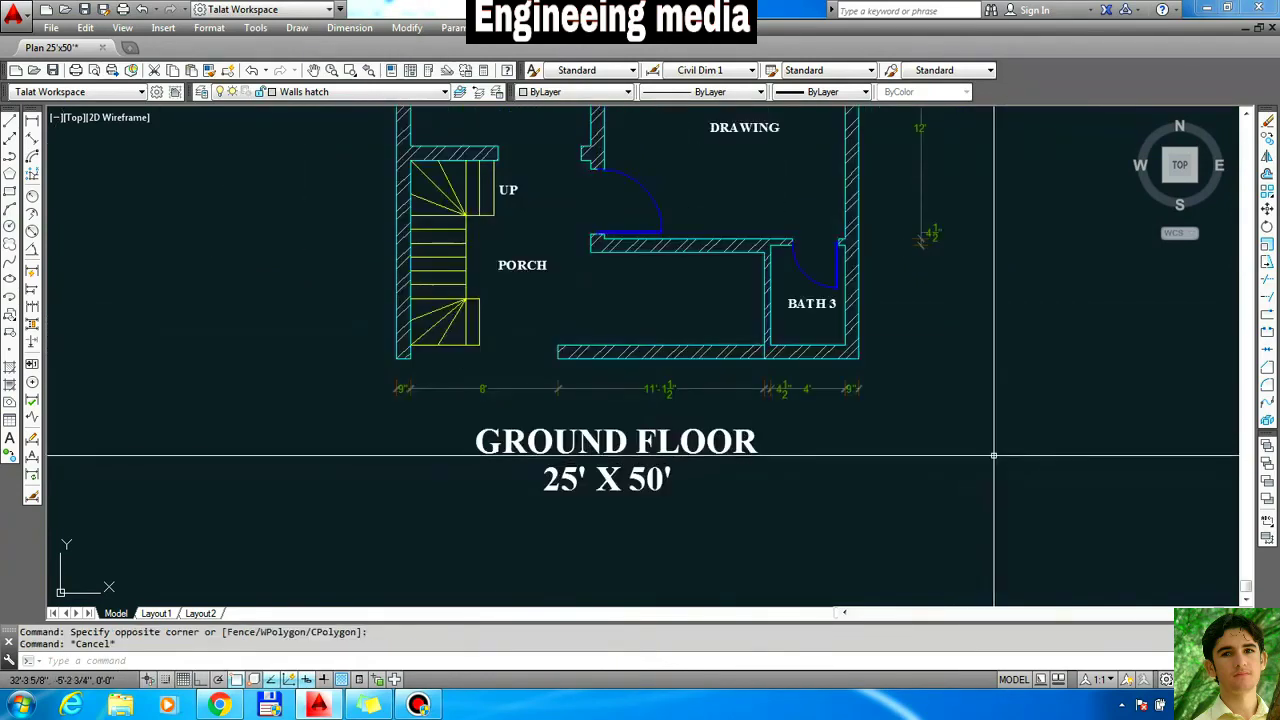
scroll(889, 481, down, 5)
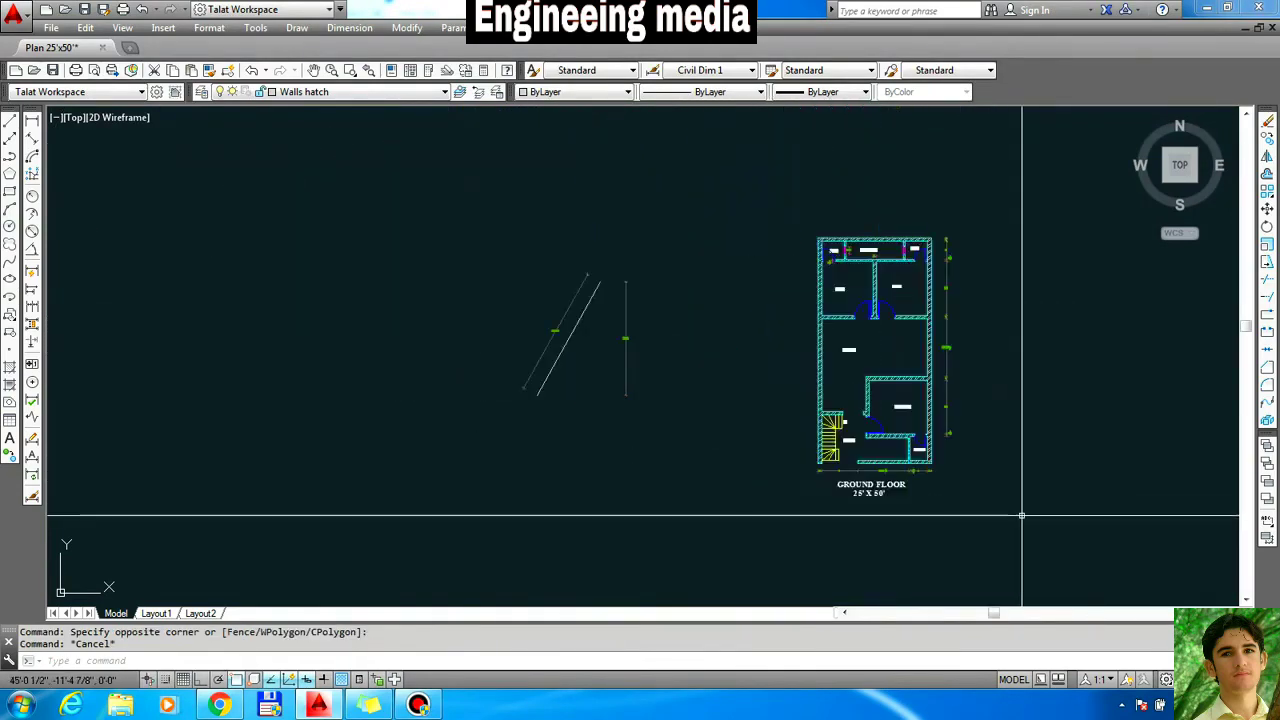
scroll(1072, 530, up, 2)
scroll(1080, 528, down, 2)
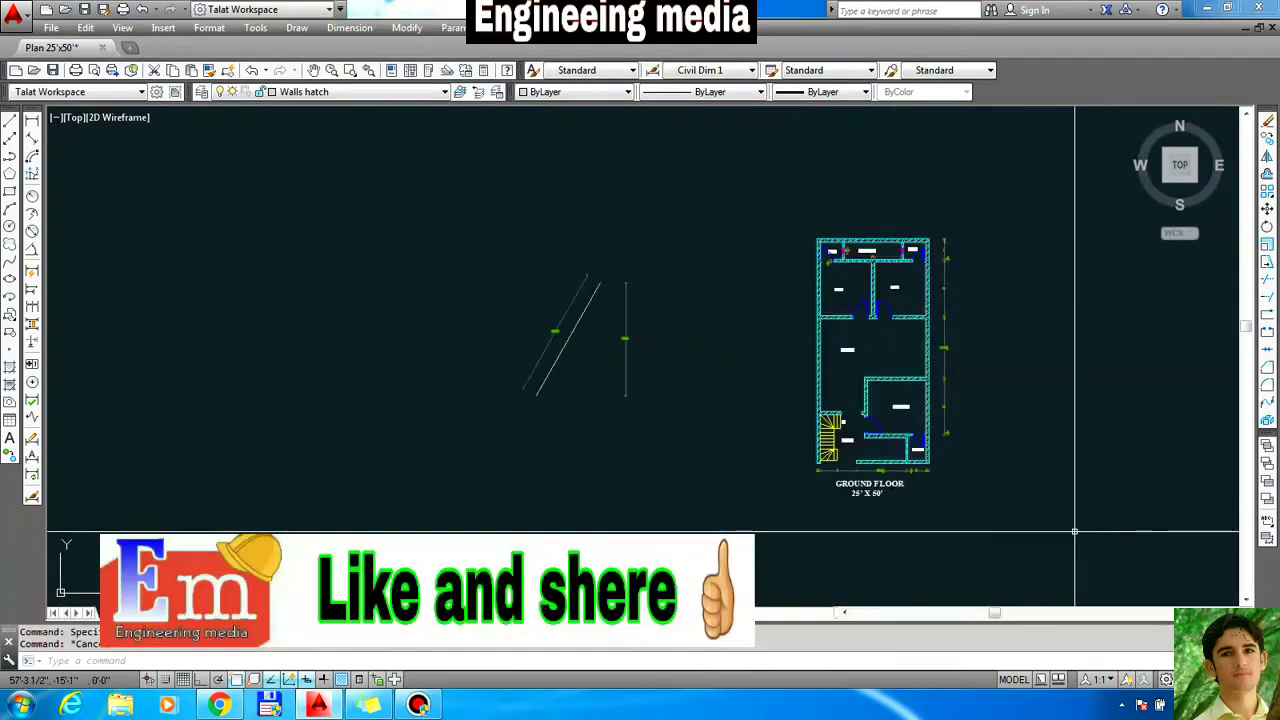